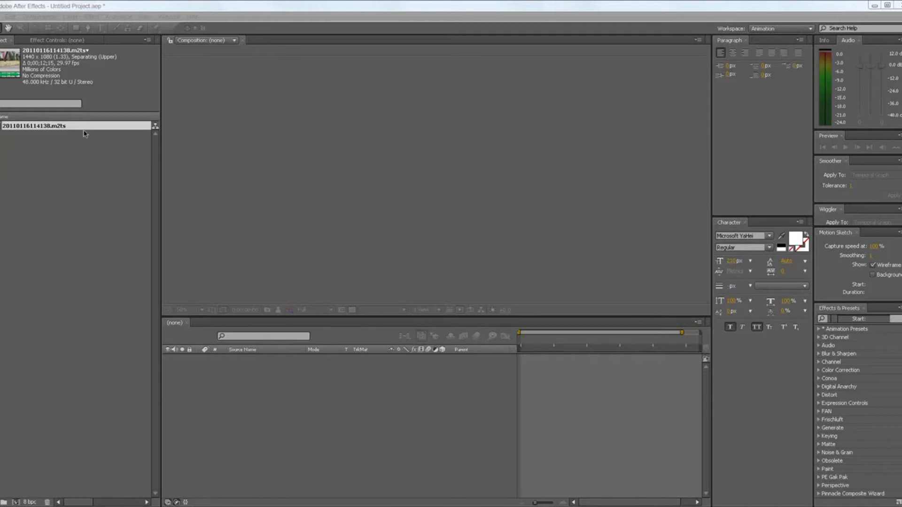
Build a new composition from the imported 20110116114138.m2ts clip
left_click_drag(60, 138, 197, 373)
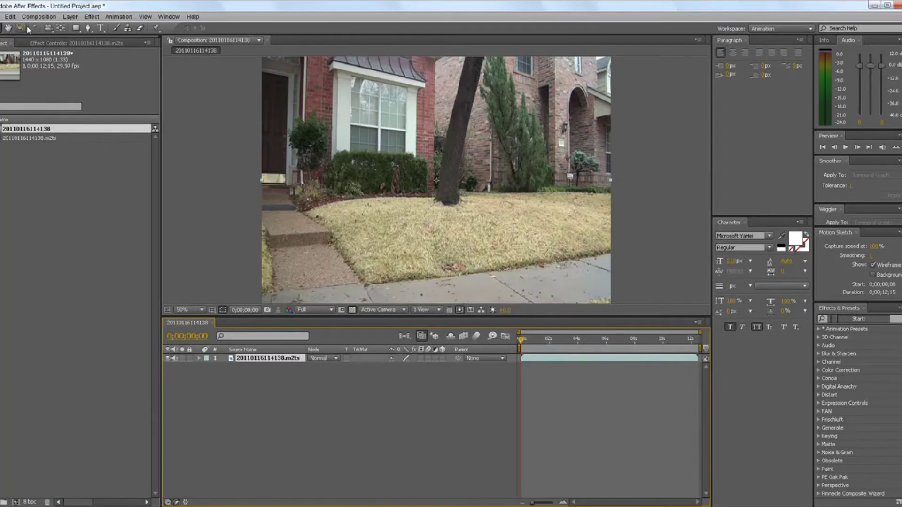
Change the composition width to 1920 in Composition Settings
left_click(40, 17)
left_click(32, 42)
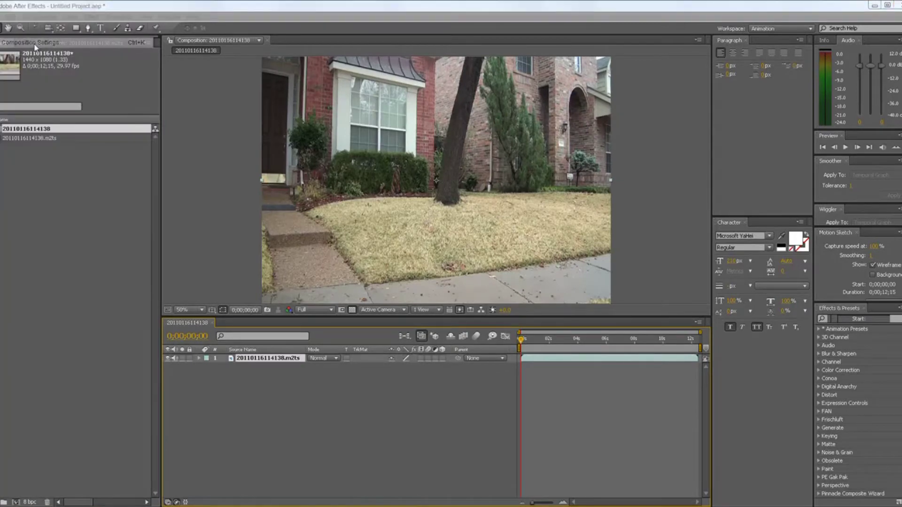
left_click(392, 224)
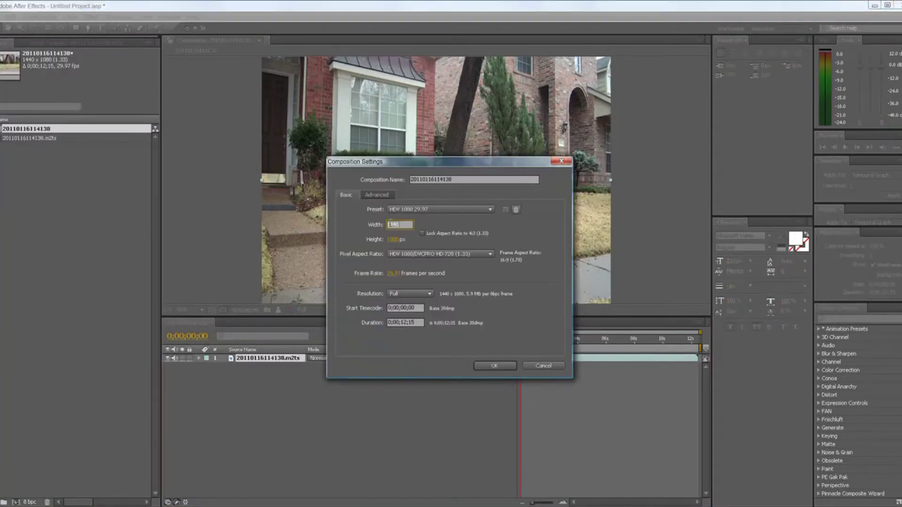
type("19")
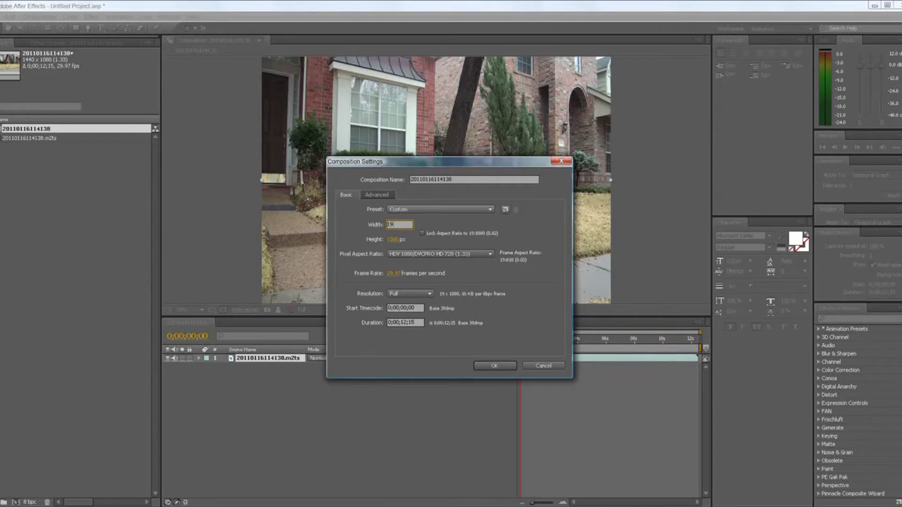
type("20")
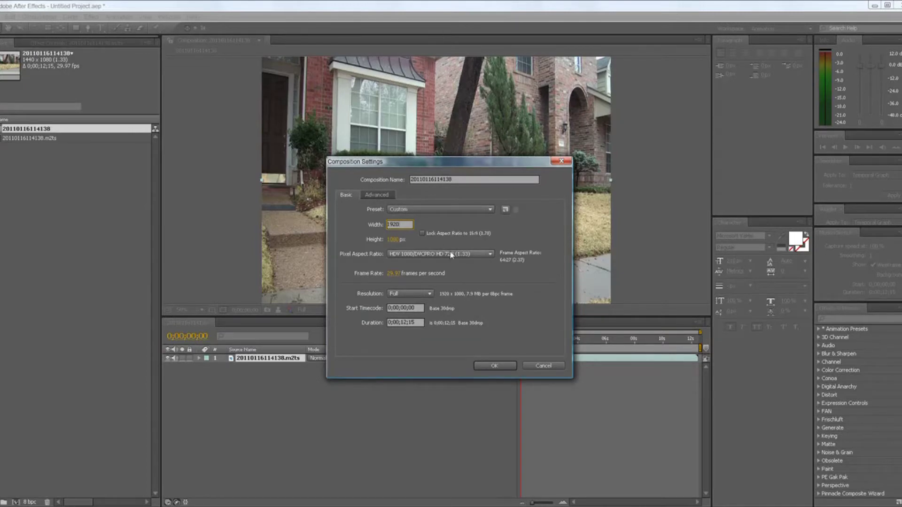
key("Return")
left_click(487, 365)
Stretch the clip layer horizontally to fill the full 1920-pixel frame
left_click(530, 283)
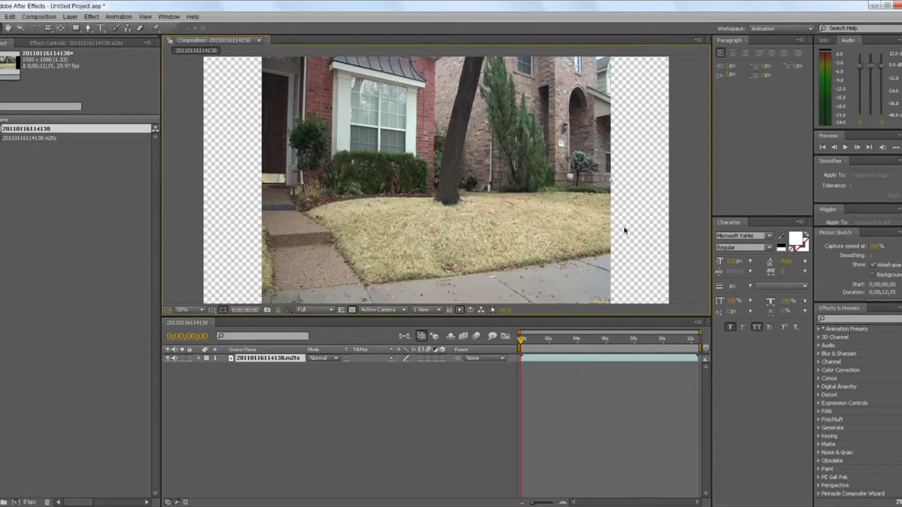
left_click_drag(613, 183, 670, 186)
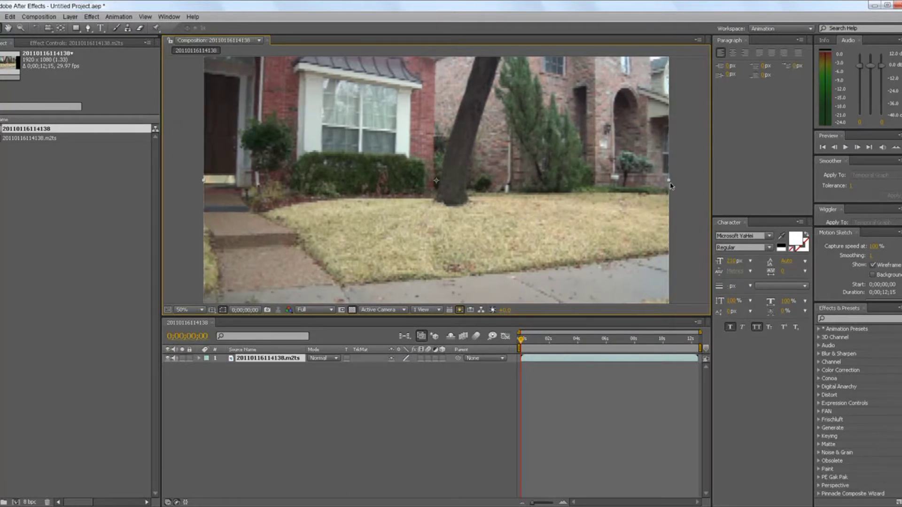
left_click(348, 425)
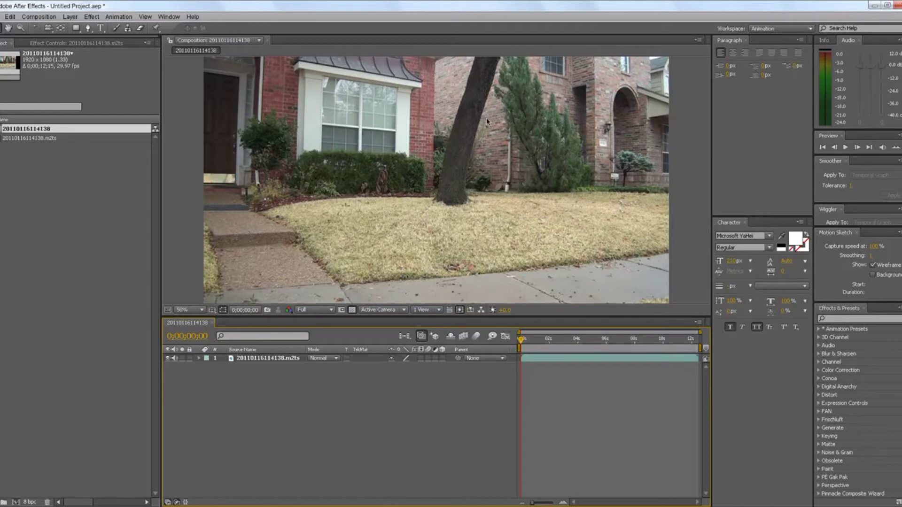
Zoom the viewer to 25% and duplicate the video layer into three copies
key("comma")
key("comma")
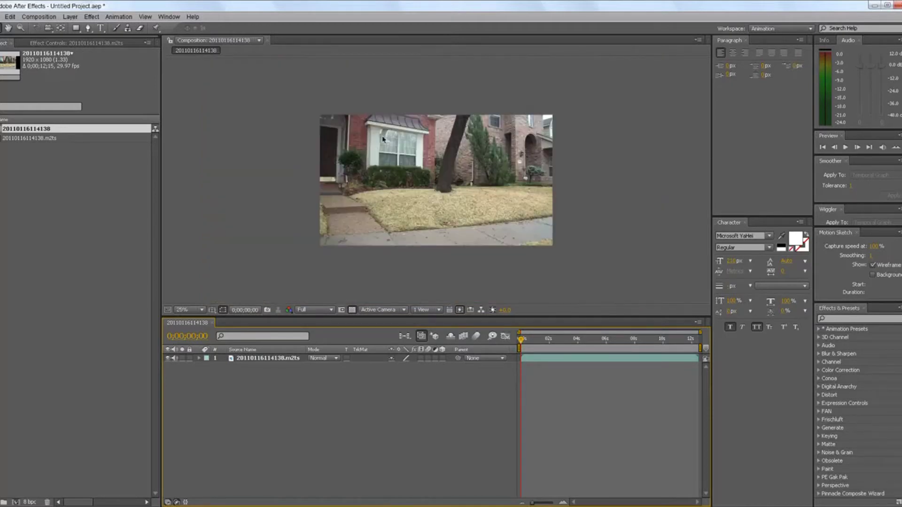
left_click(257, 358)
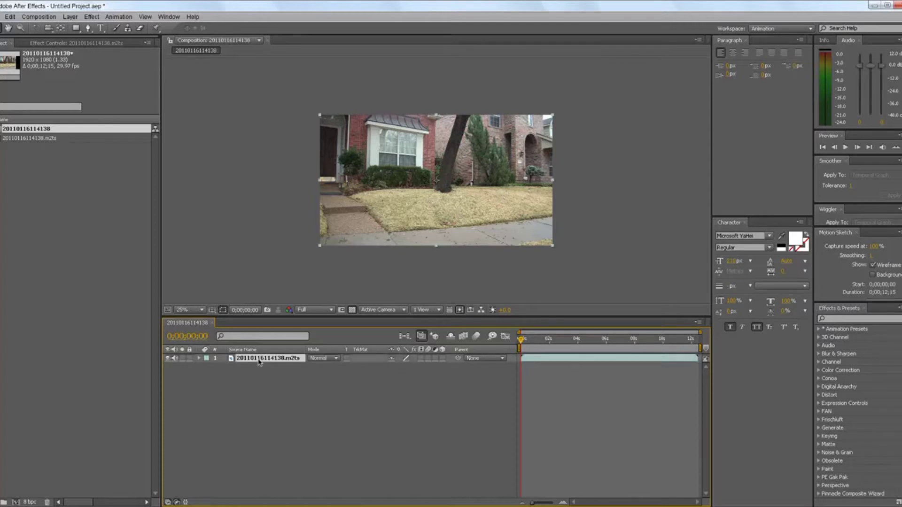
key("ctrl+d")
key("ctrl+d")
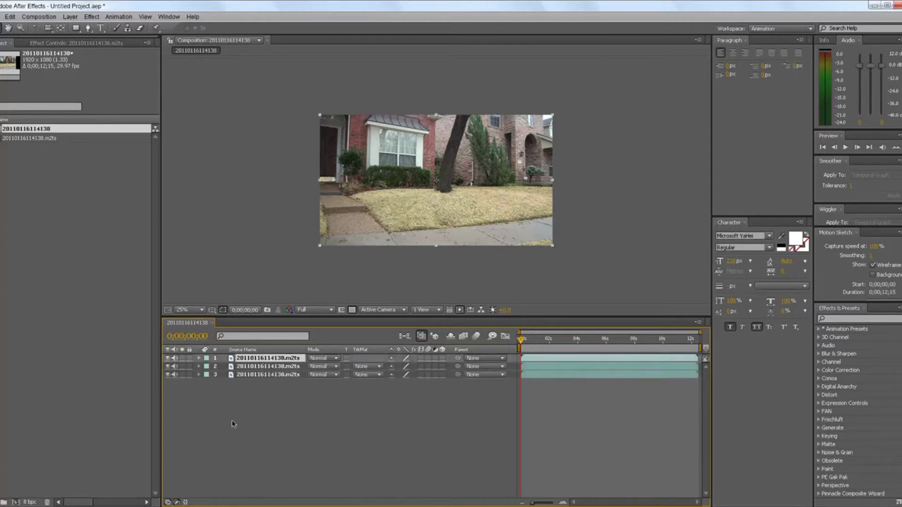
left_click(254, 407)
Rename the top layer Fly
left_click(258, 358)
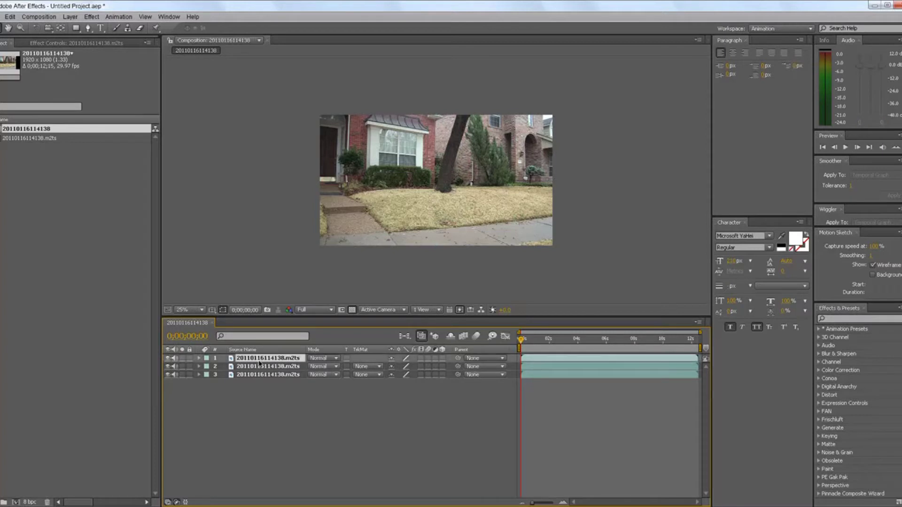
right_click(259, 358)
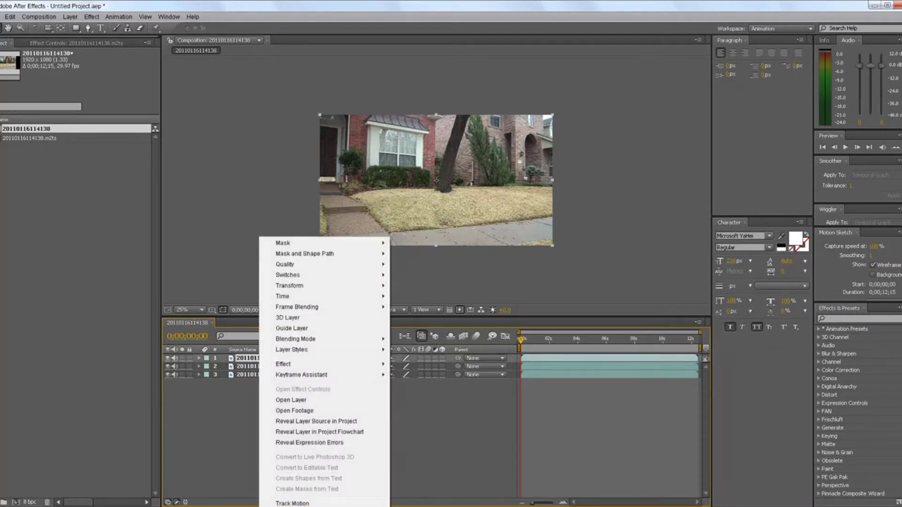
key("Escape")
key("Return")
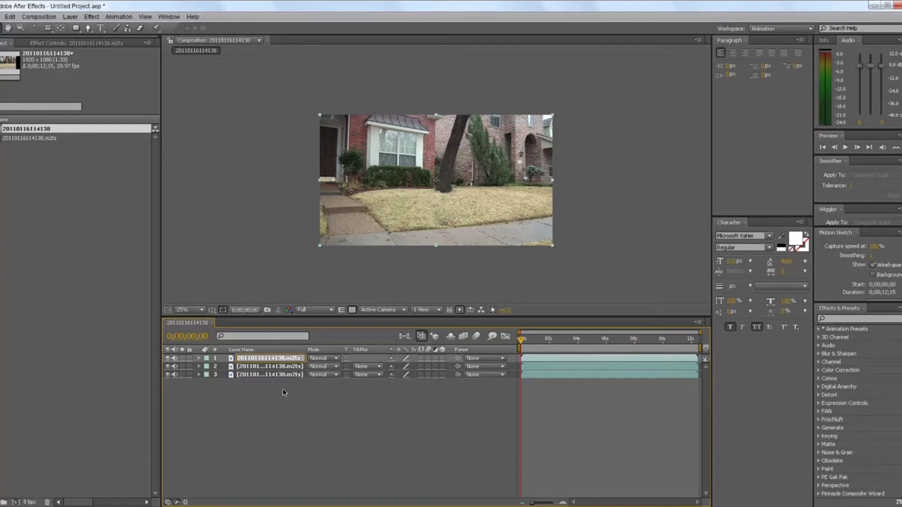
type("D")
double_click(254, 374)
right_click(256, 374)
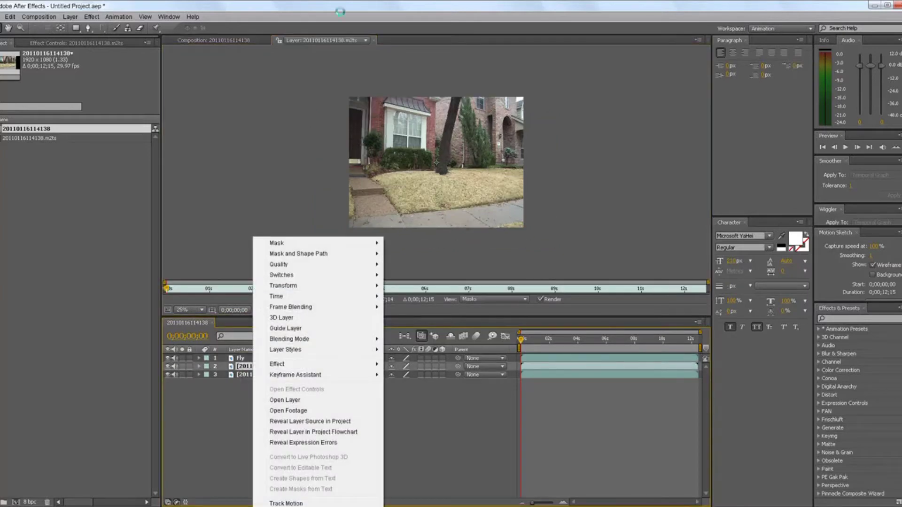
left_click(375, 40)
left_click(374, 40)
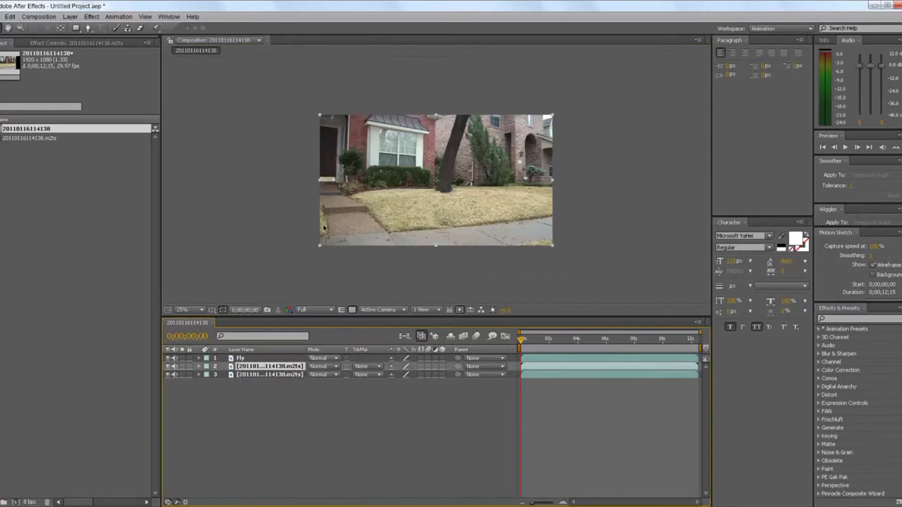
Rename the second layer Run
right_click(270, 375)
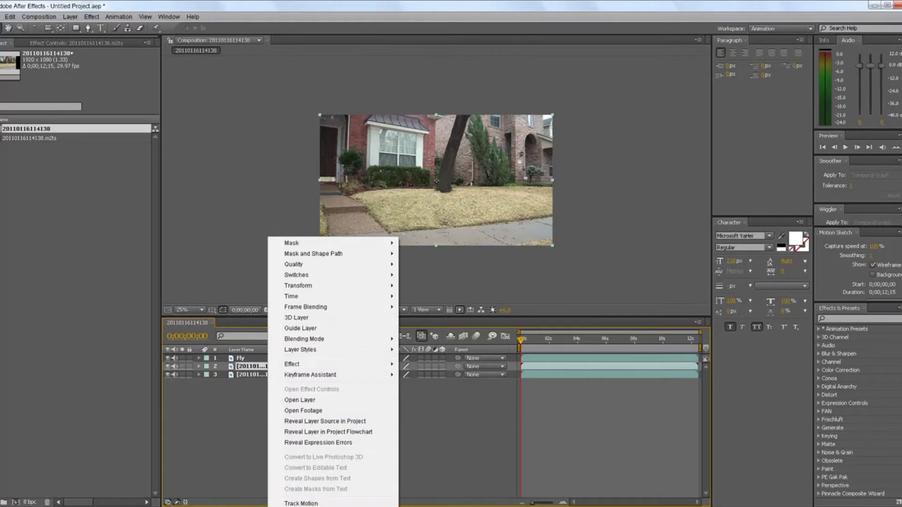
key("Escape")
key("Return")
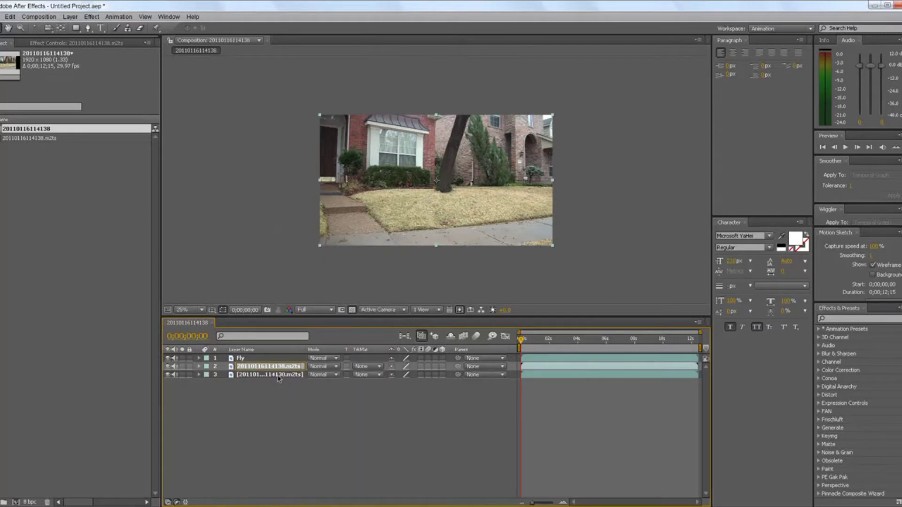
type("Run")
left_click(288, 419)
Rename the third layer BG
right_click(276, 376)
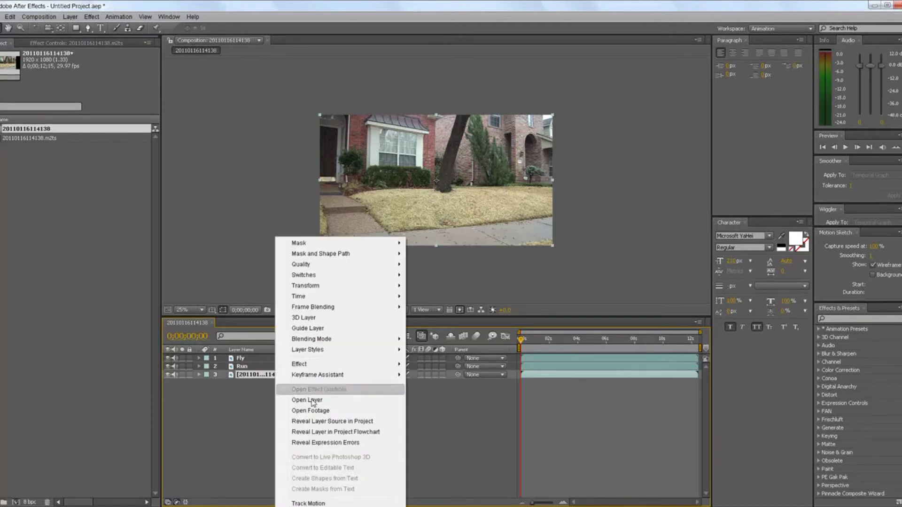
key("Escape")
key("Return")
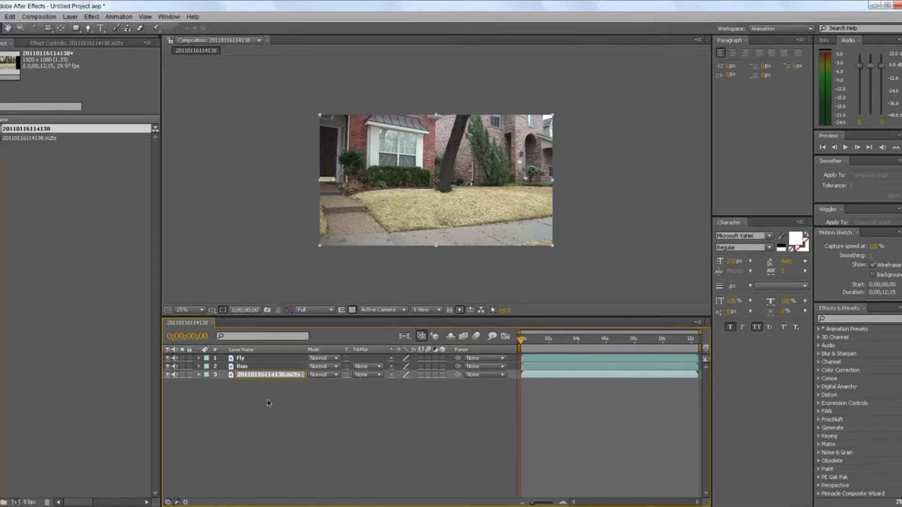
type("BG")
key("Return")
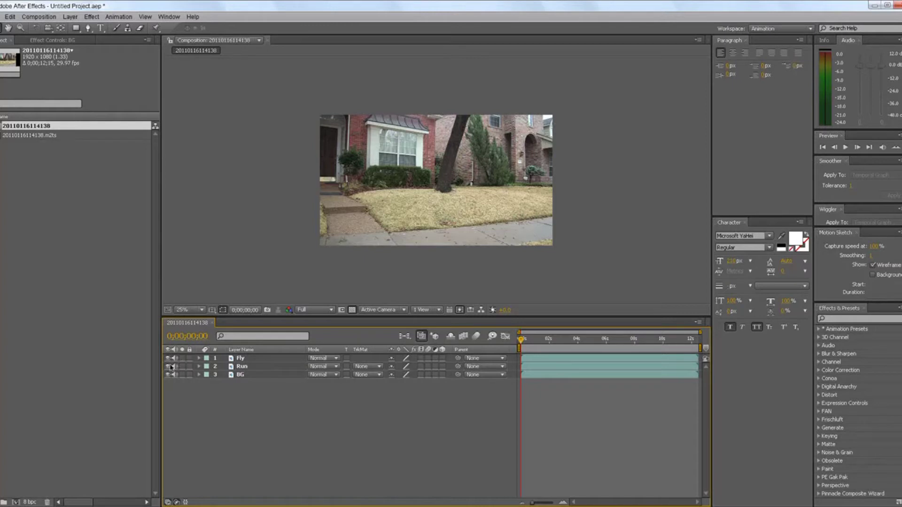
Hide Fly and Run, then freeze the BG layer at frame 10
left_click_drag(168, 358, 168, 368)
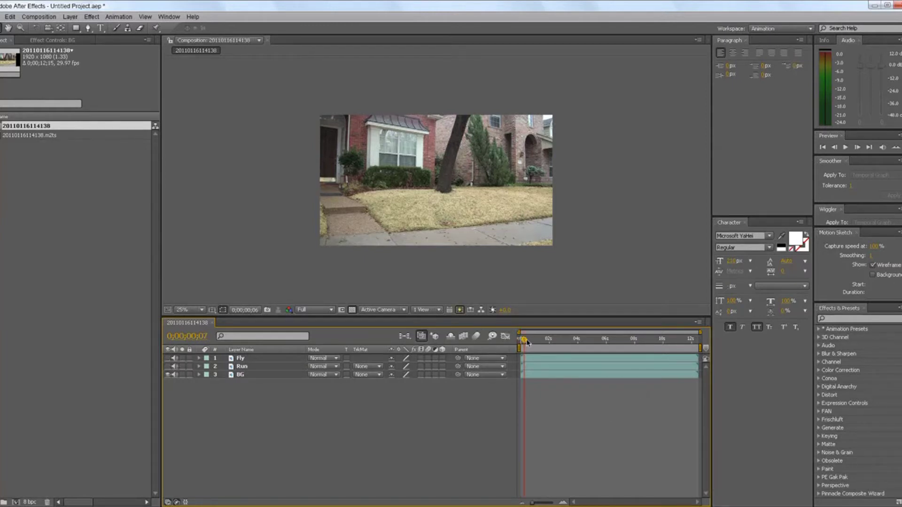
left_click_drag(524, 339, 527, 339)
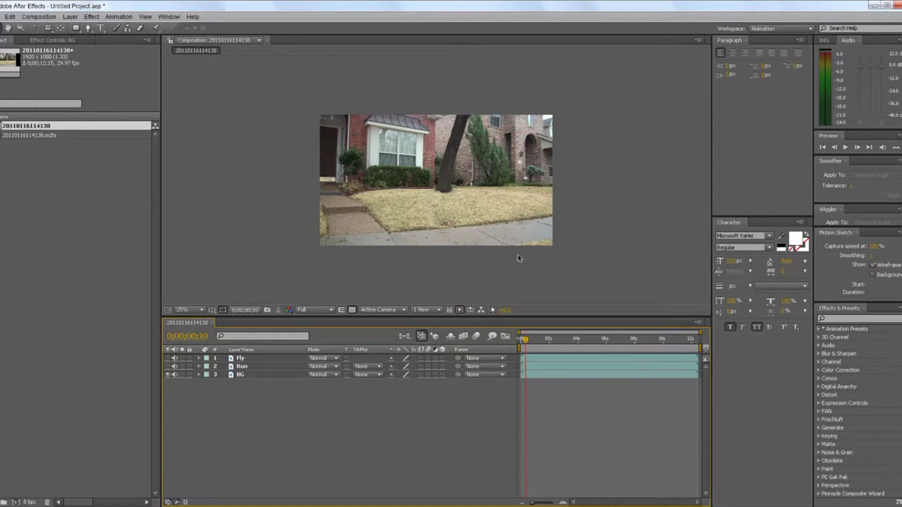
right_click(249, 376)
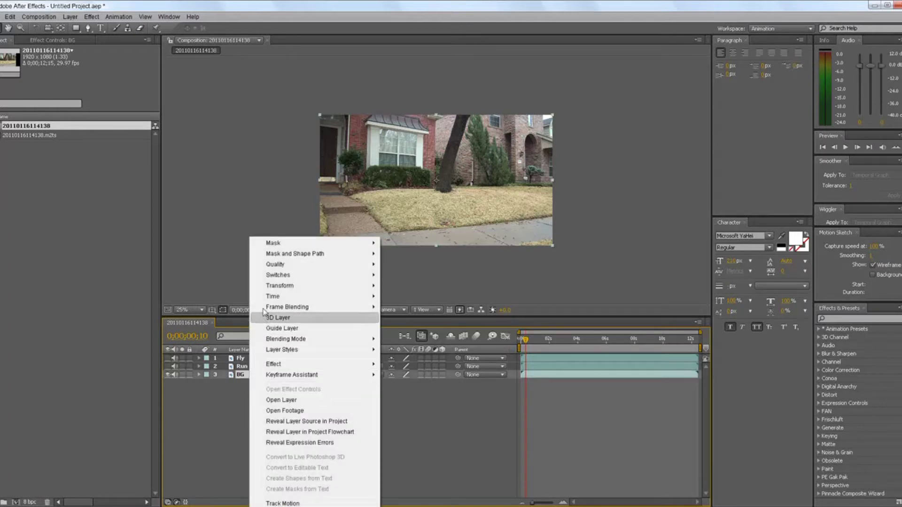
mouse_move(266, 296)
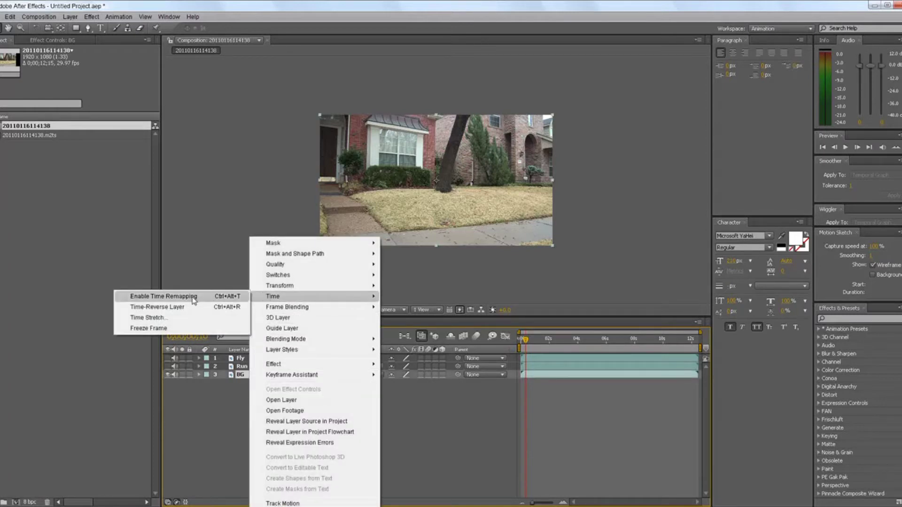
left_click(145, 329)
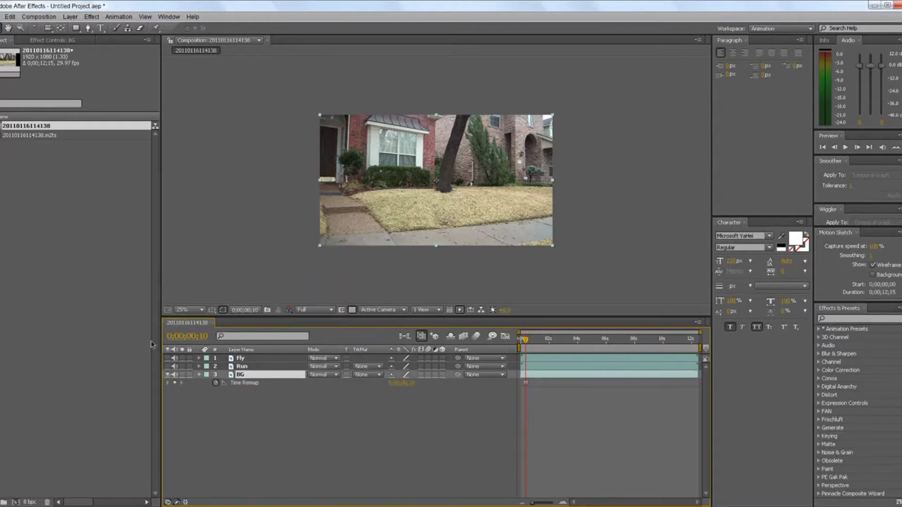
Scrub to about 4 seconds to confirm BG stays frozen, then return to the start
mouse_move(531, 346)
left_mouse_down()
mouse_move(640, 350)
mouse_move(521, 350)
left_mouse_up()
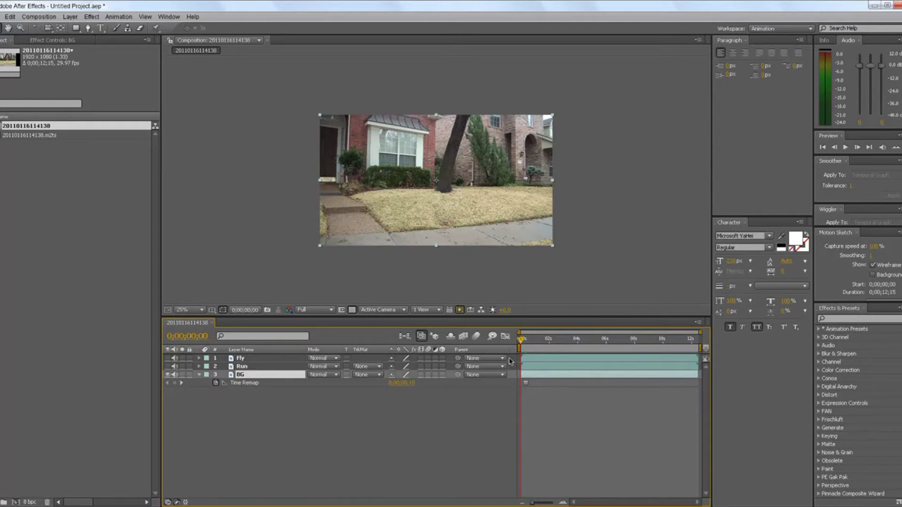
left_click(199, 374)
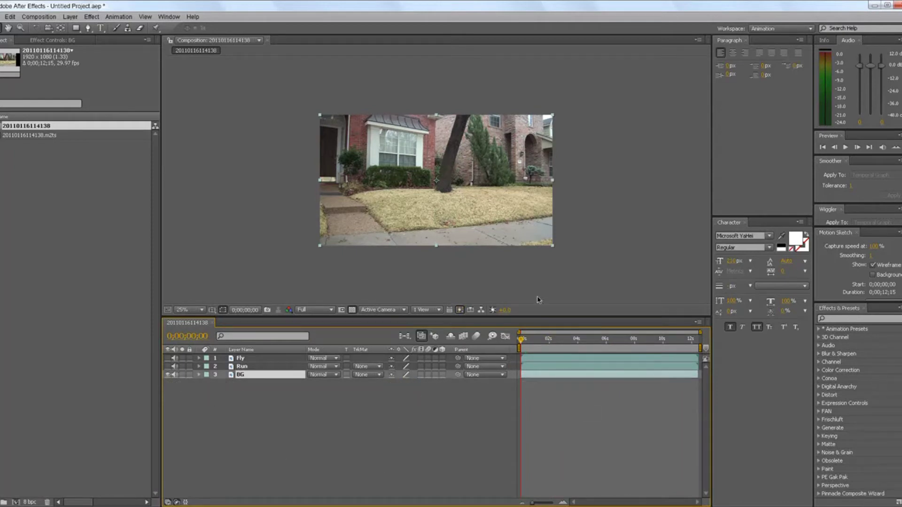
left_click_drag(521, 344, 710, 361)
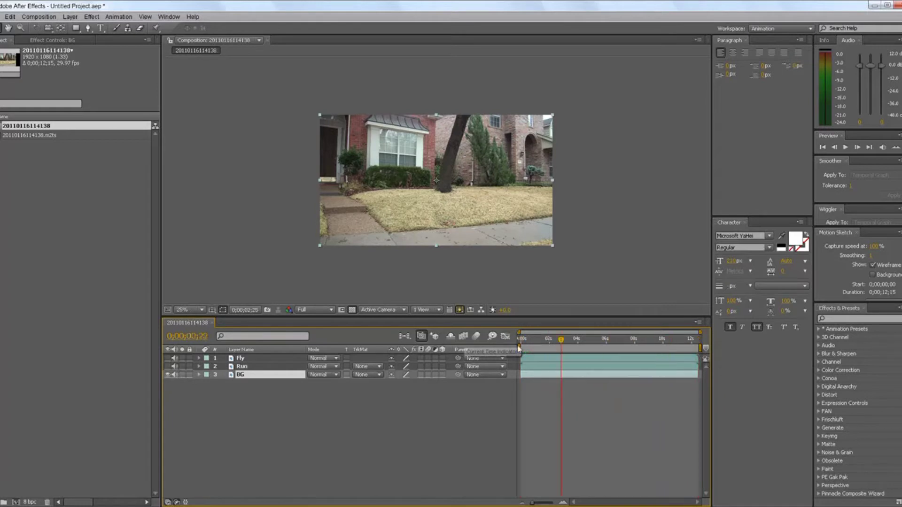
key("Home")
Extend the composition duration to 0;01;40;15 in Composition Settings
left_click(40, 17)
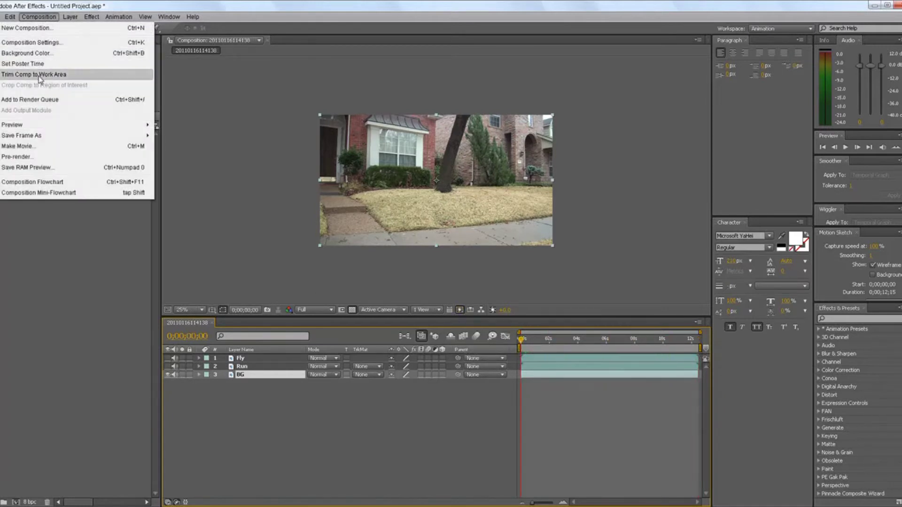
left_click(32, 42)
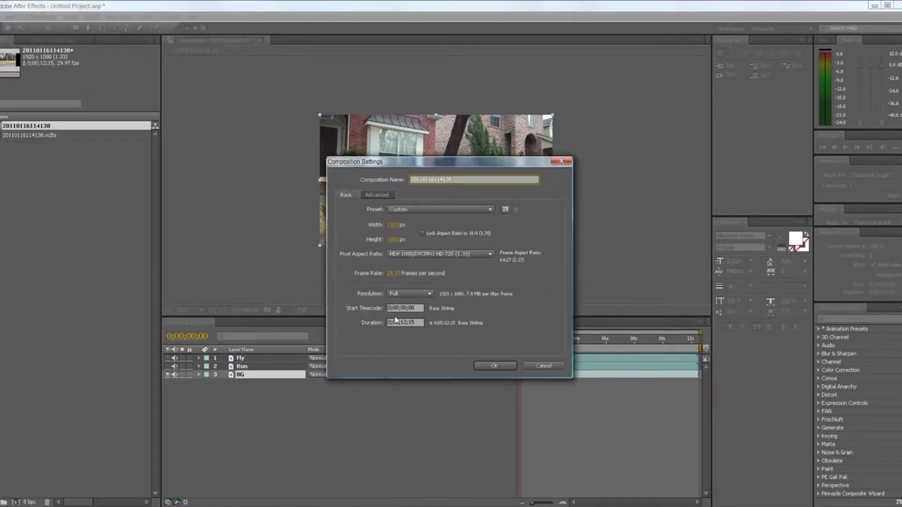
left_click(403, 322)
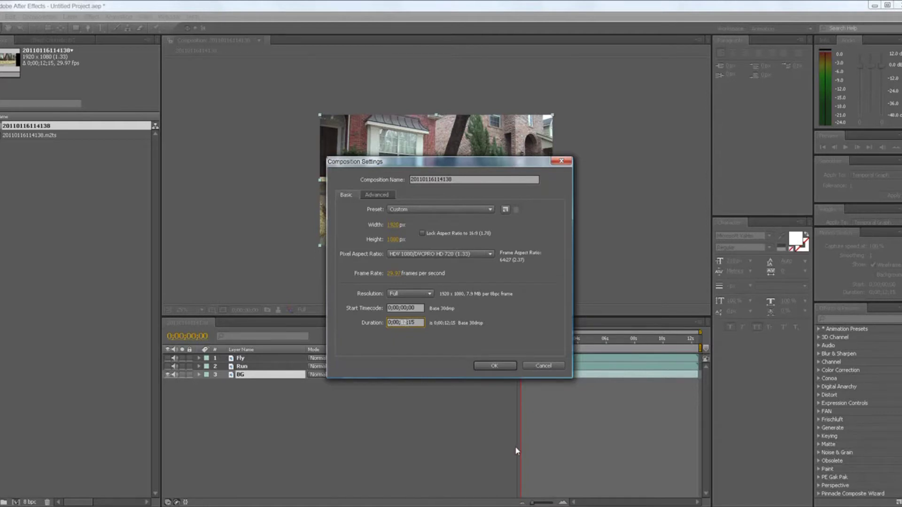
type("1")
key("Return")
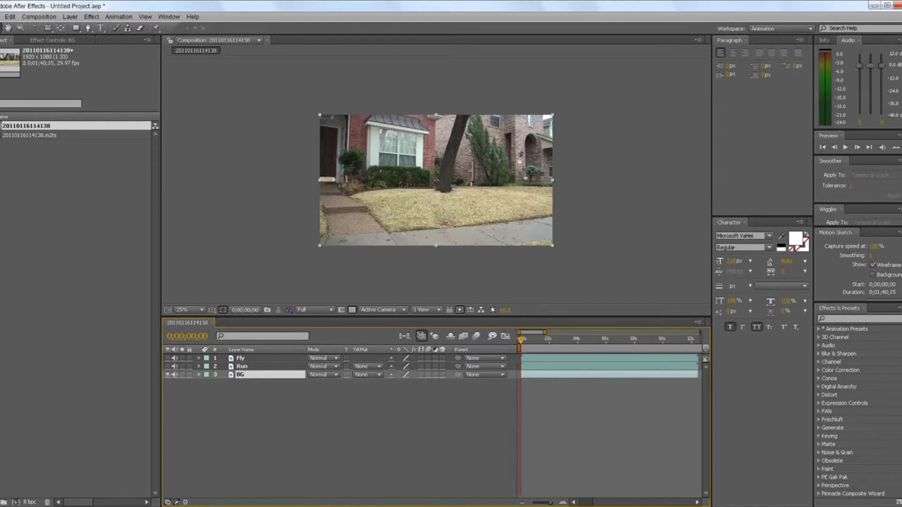
left_click(597, 342)
Make the Fly layer visible and scrub to just before takeoff at 50% view
left_click(626, 342)
left_click(651, 346)
left_click(682, 347)
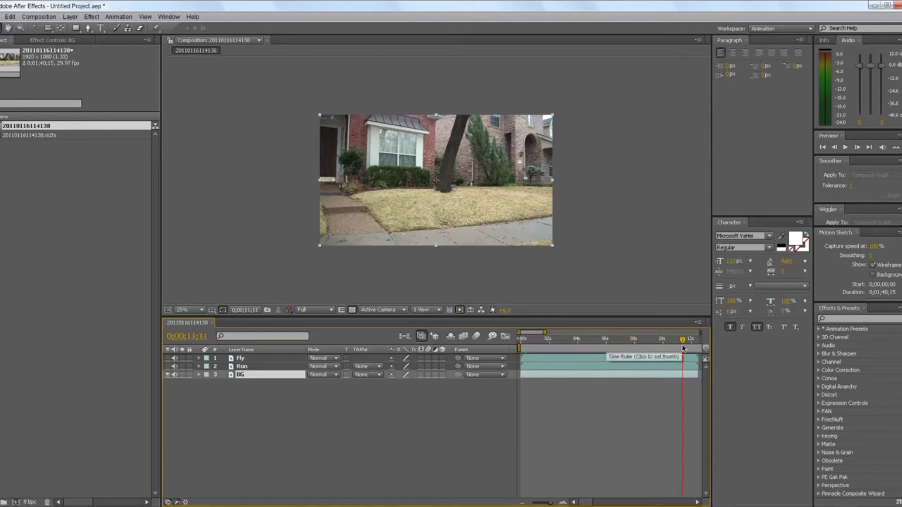
left_click_drag(683, 347, 694, 346)
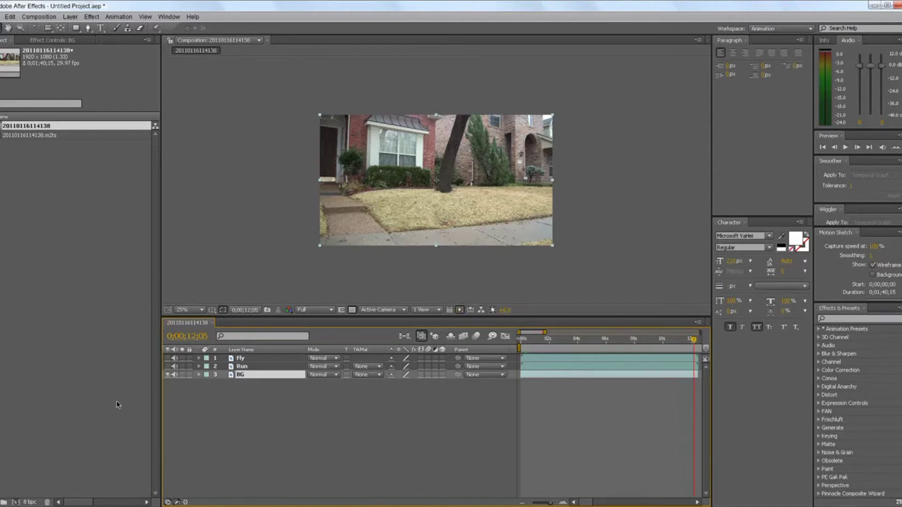
left_click(168, 358)
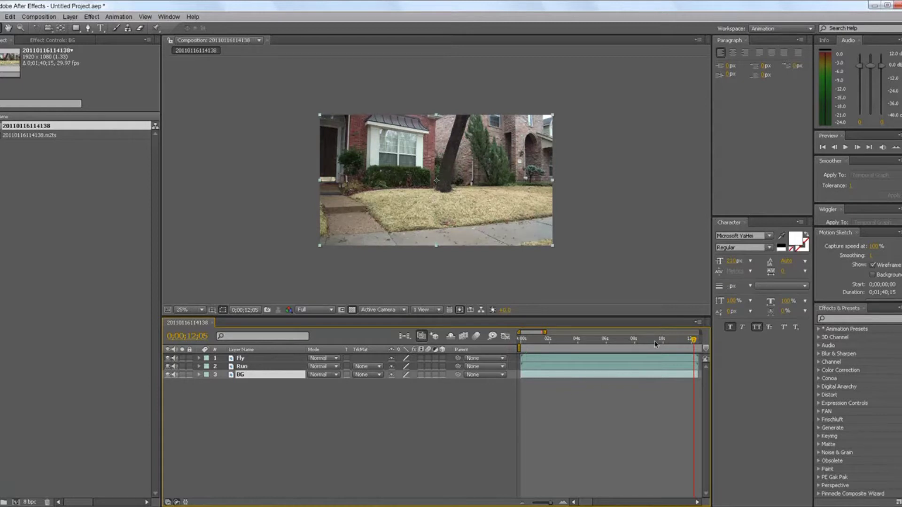
left_click_drag(655, 344, 592, 350)
key("period")
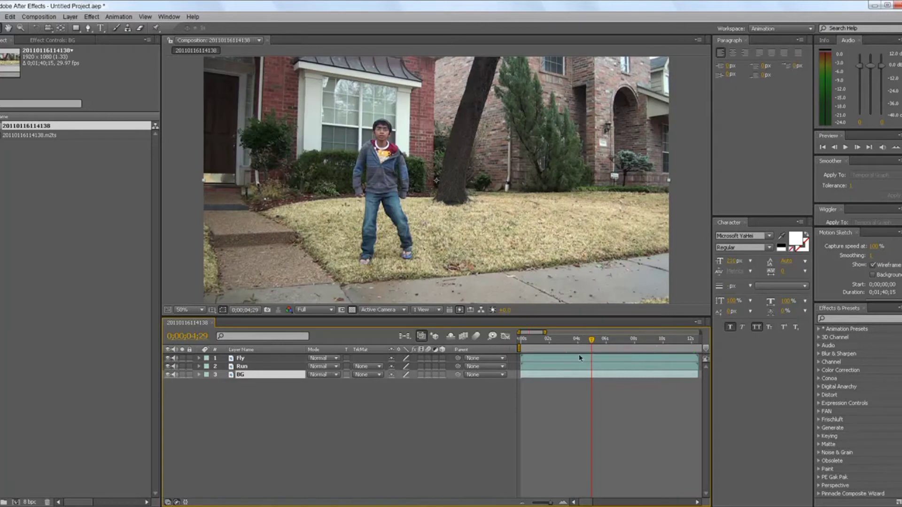
left_click_drag(594, 342, 615, 346)
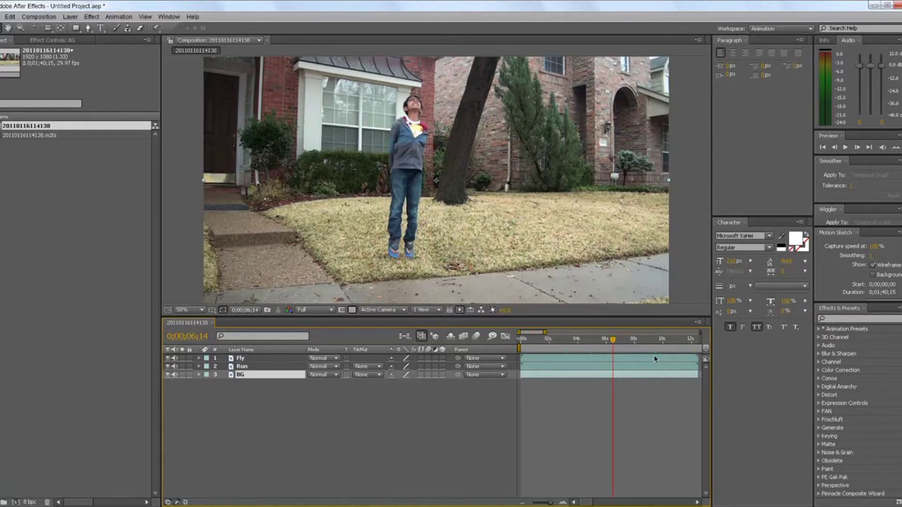
Trim Run to end and Fly to start at 0;00;06;14, refining at frame level
left_click_drag(698, 366, 613, 371)
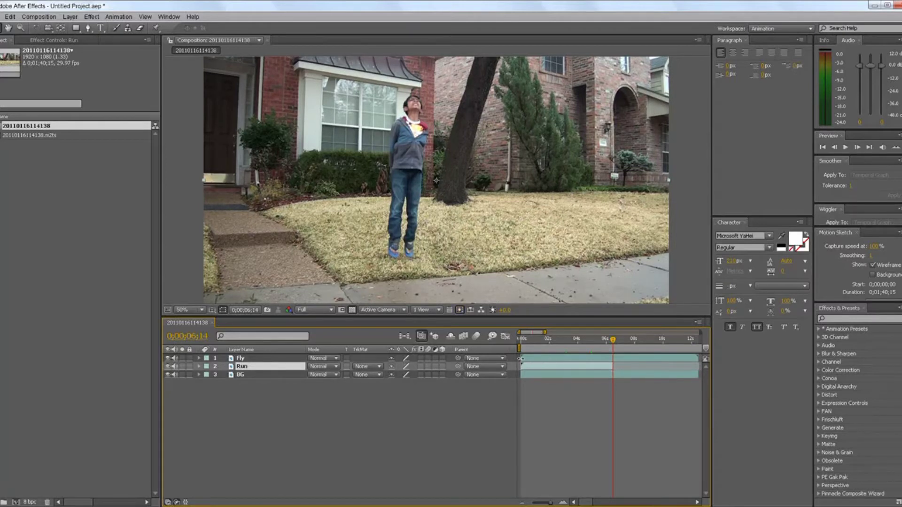
left_click_drag(521, 358, 608, 364)
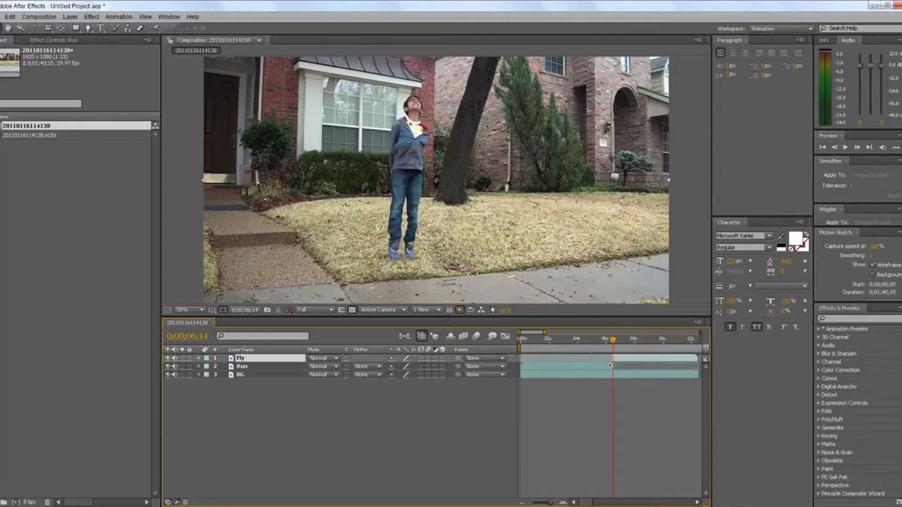
left_click(625, 427)
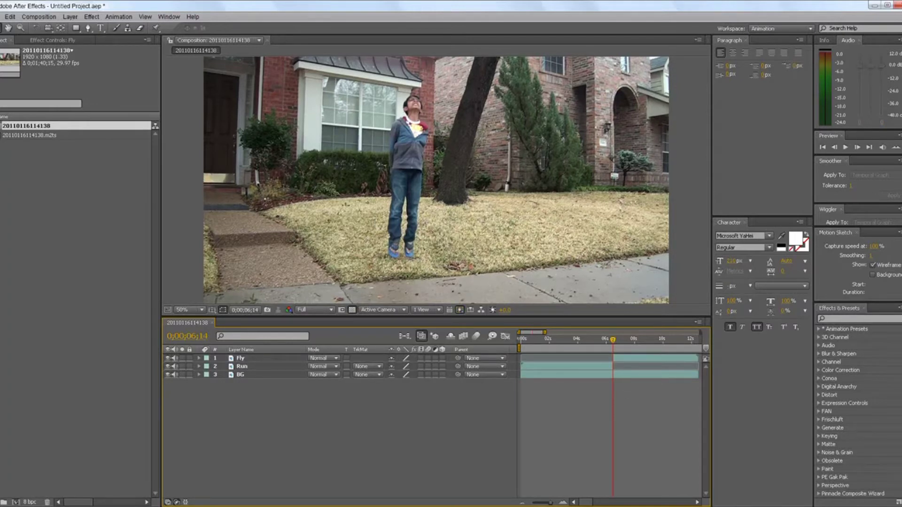
mouse_move(552, 504)
left_mouse_down()
mouse_move(536, 504)
mouse_move(562, 505)
left_mouse_up()
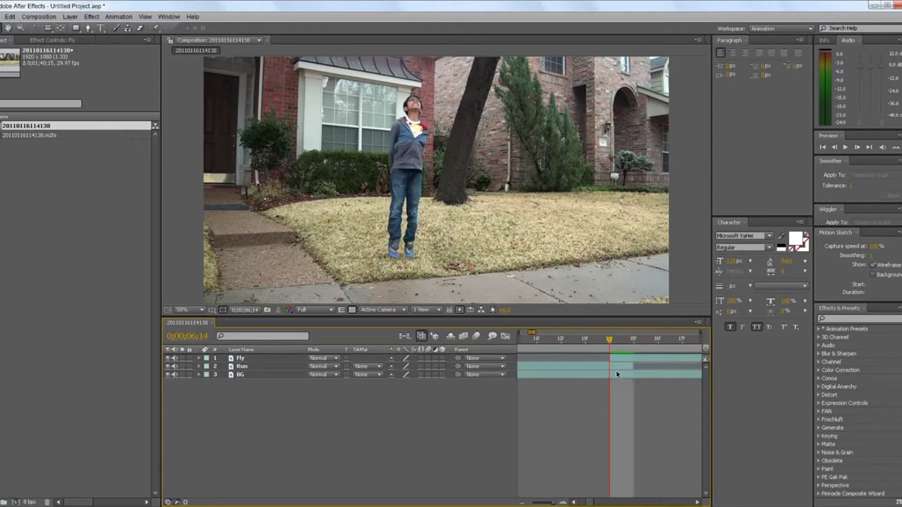
left_click_drag(634, 366, 610, 371)
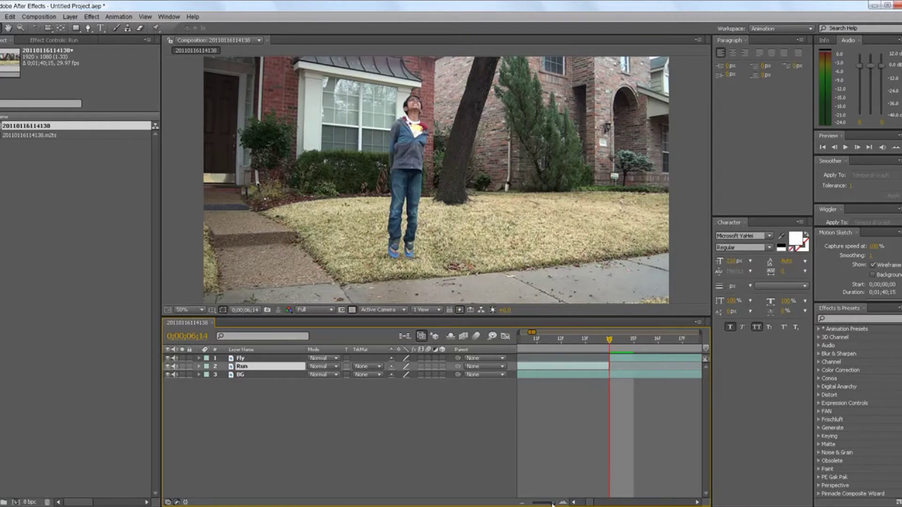
left_click_drag(555, 503, 523, 503)
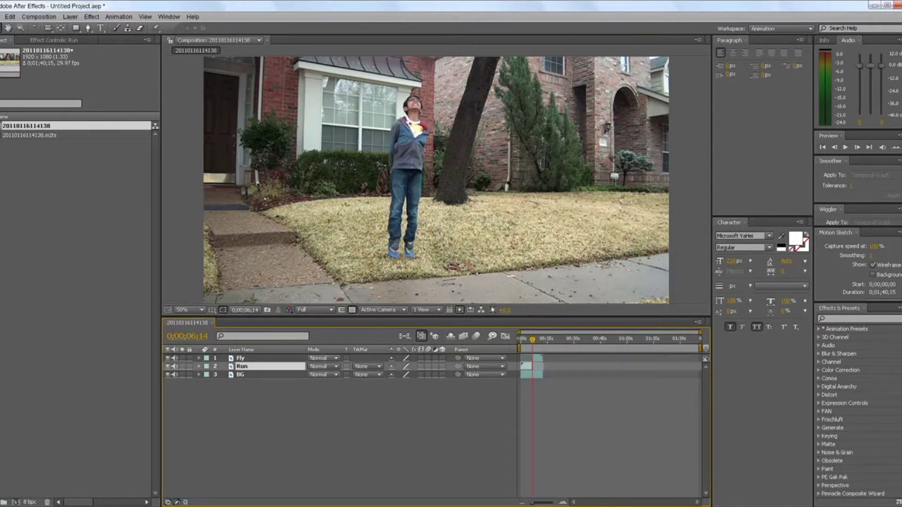
left_click_drag(522, 504, 564, 504)
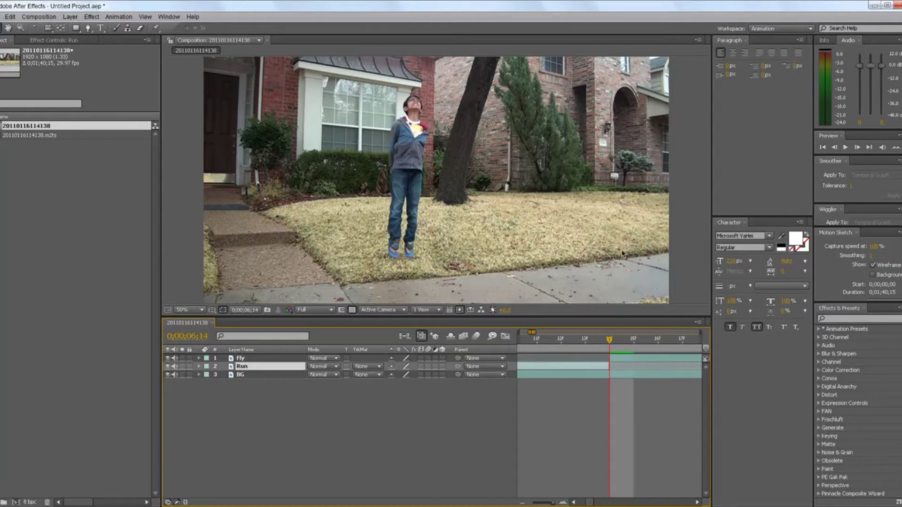
Freeze the Fly layer on its current frame at 0;00;06;14
right_click(250, 359)
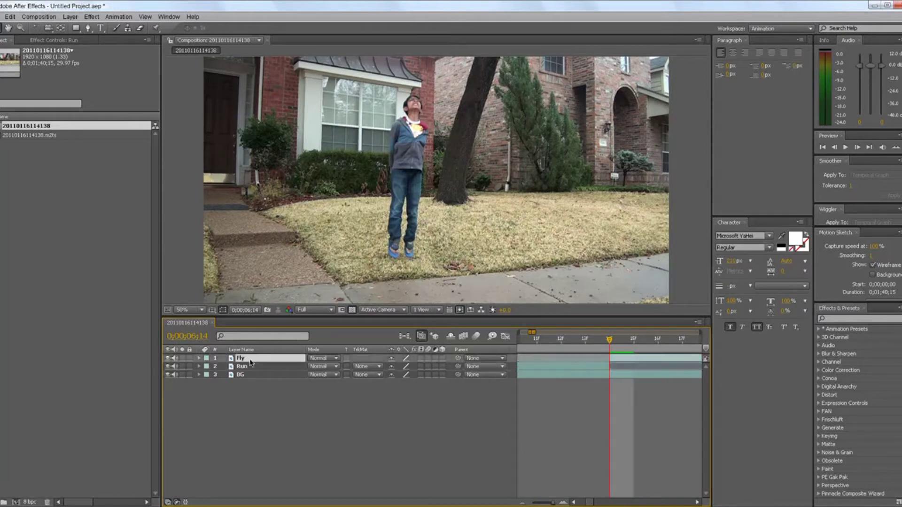
mouse_move(297, 298)
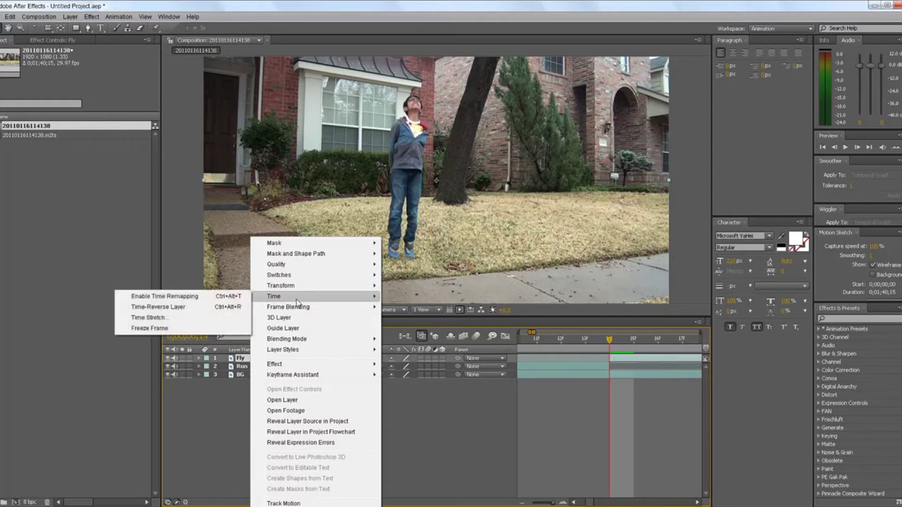
left_click(167, 329)
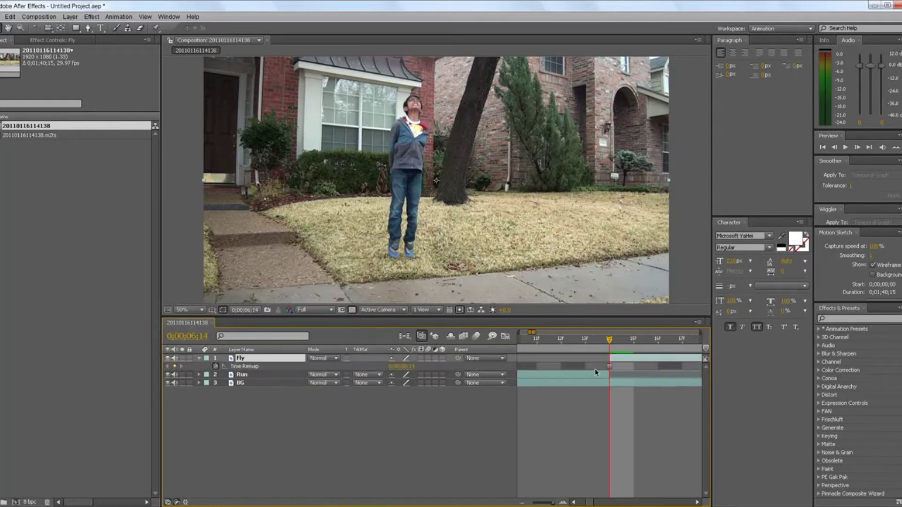
left_click(198, 358)
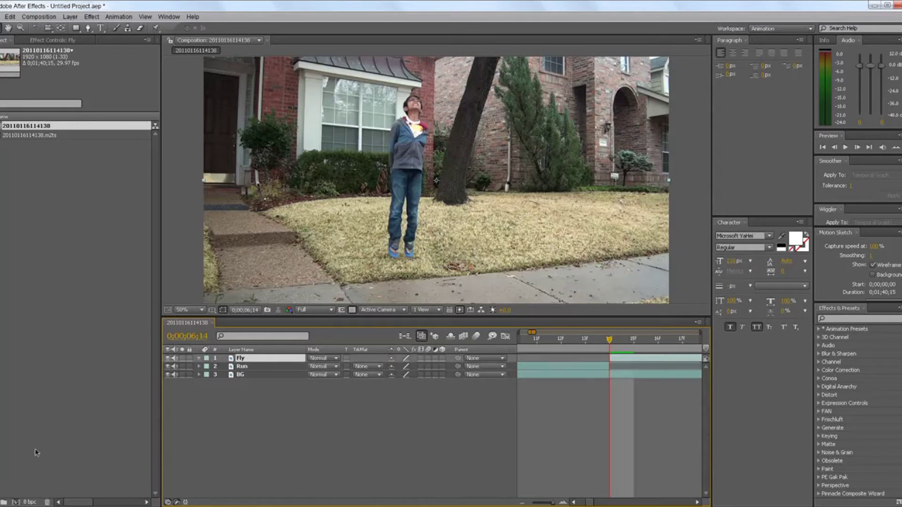
With the Pen tool, place the first mask point at the boy's collar
left_click(87, 29)
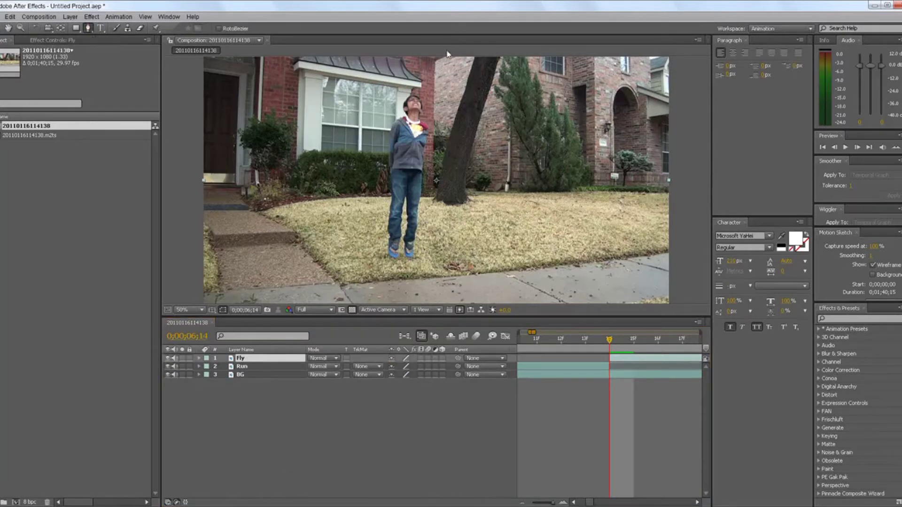
scroll(417, 94, "up", 1)
scroll(397, 108, "down", 1)
left_click(395, 122)
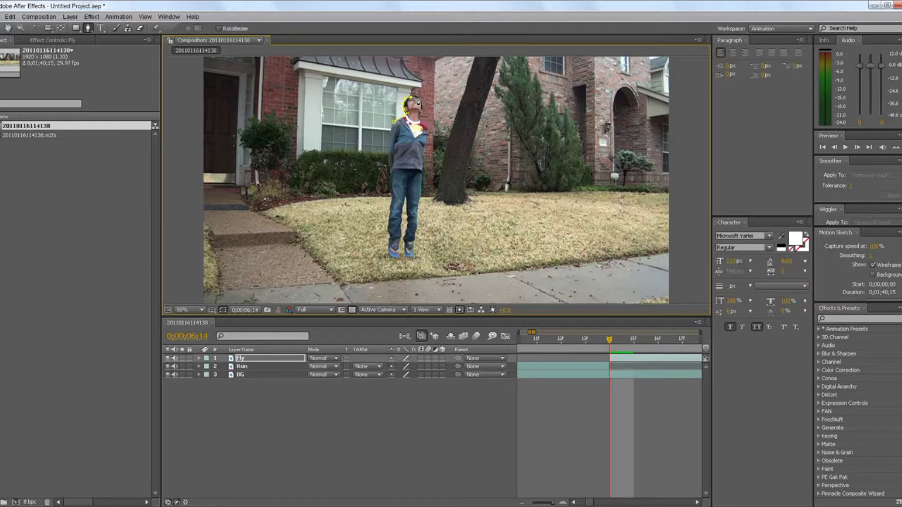
scroll(420, 101, "up", 2)
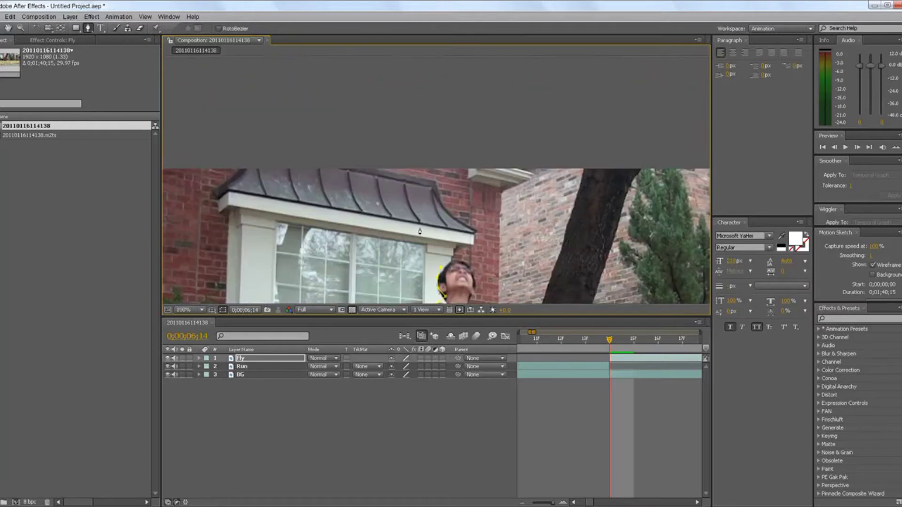
scroll(455, 272, "up", 2)
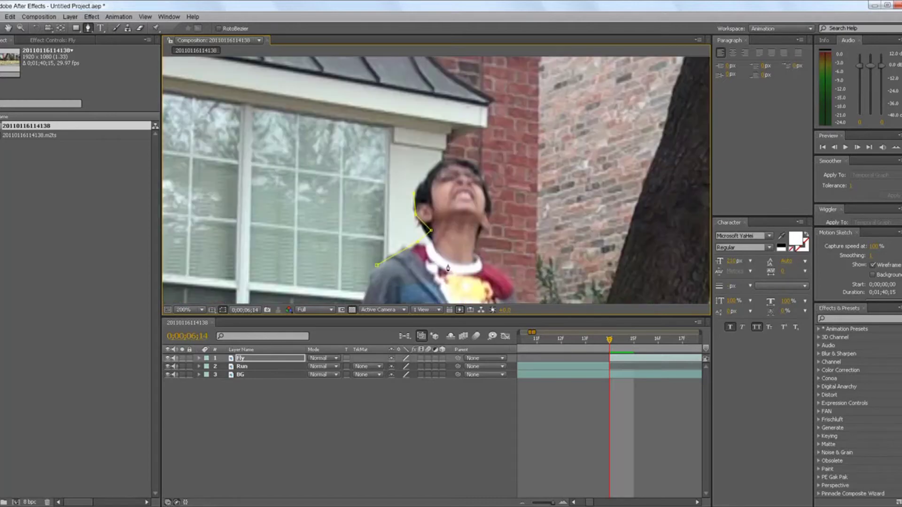
Trace mask points along the hairline and over the top of the boy's head
left_click(419, 189)
left_click(424, 179)
left_click(433, 172)
left_click(446, 162)
left_click(466, 161)
left_click(480, 175)
left_click(488, 200)
key("ctrl+z")
key("ctrl+z")
key("ctrl+z")
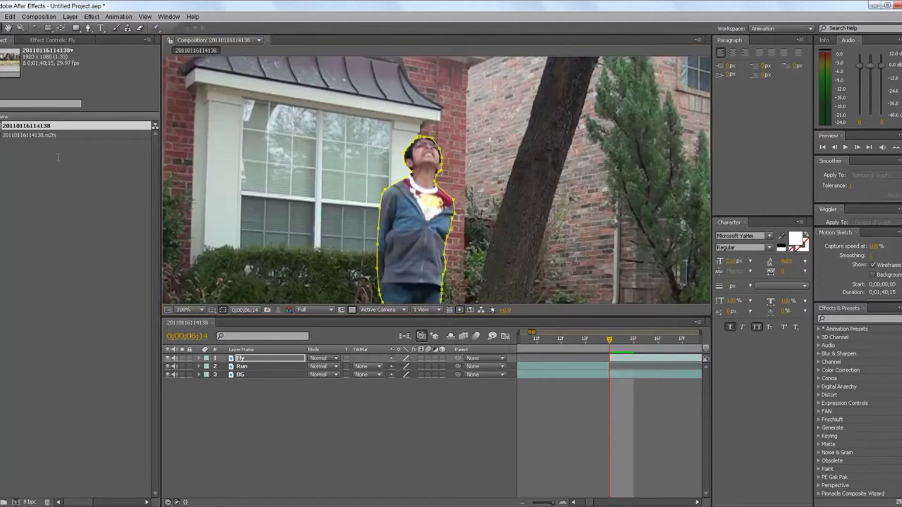
left_click(323, 422)
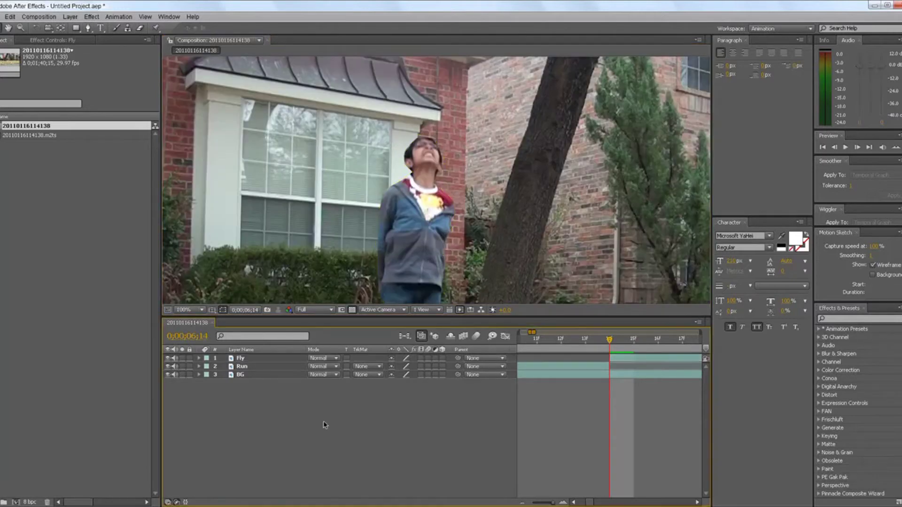
scroll(502, 247, "down", 1)
scroll(502, 248, "down", 1)
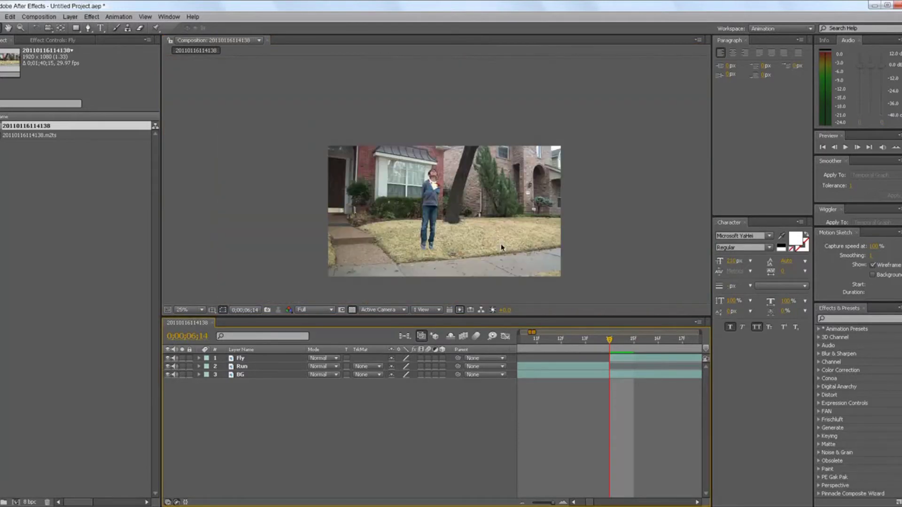
scroll(502, 248, "up", 1)
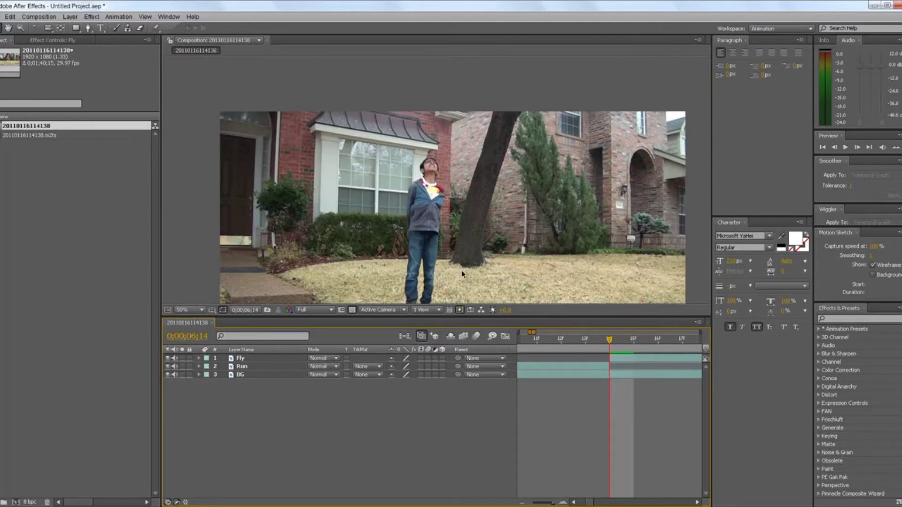
Set a Position keyframe on the Fly layer at the current time
left_click(418, 234)
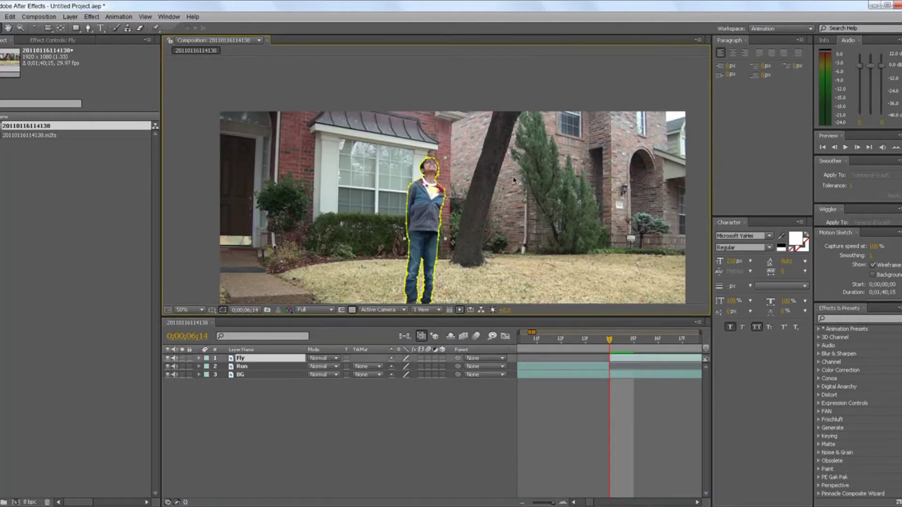
left_click(103, 342)
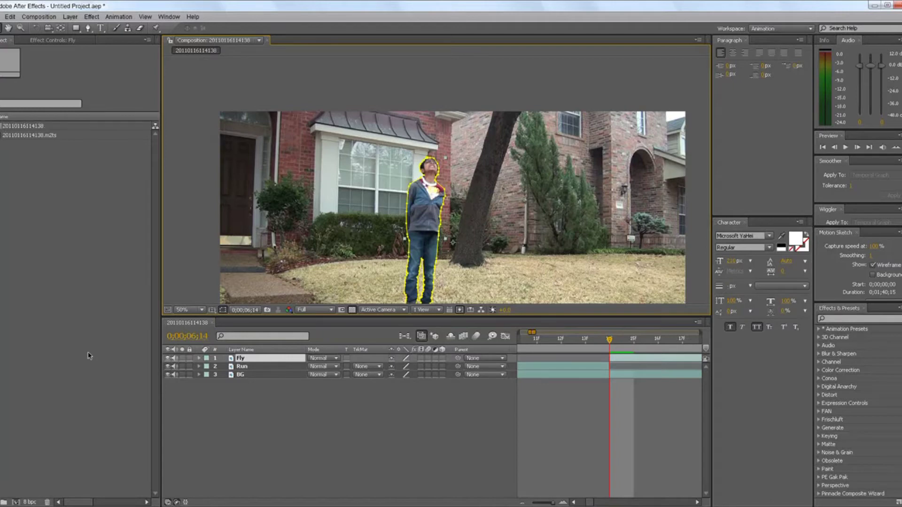
left_click(296, 467)
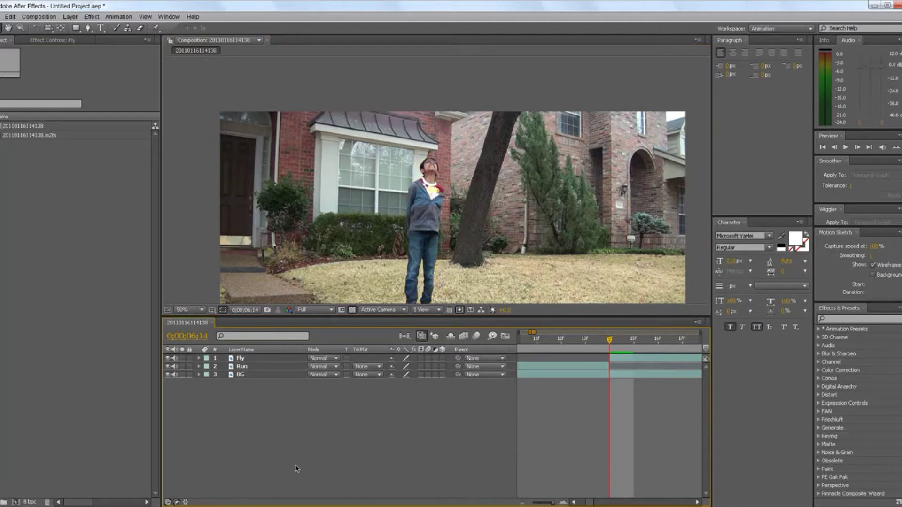
left_click(245, 359)
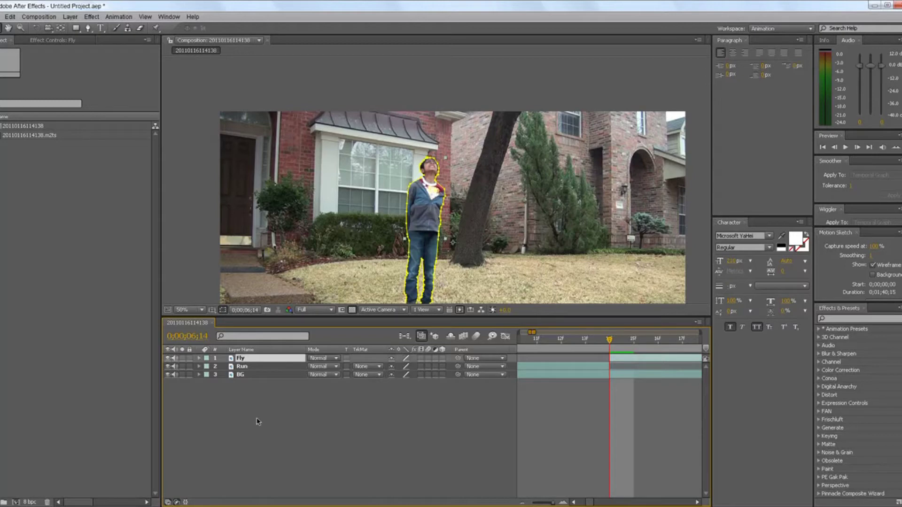
key("p")
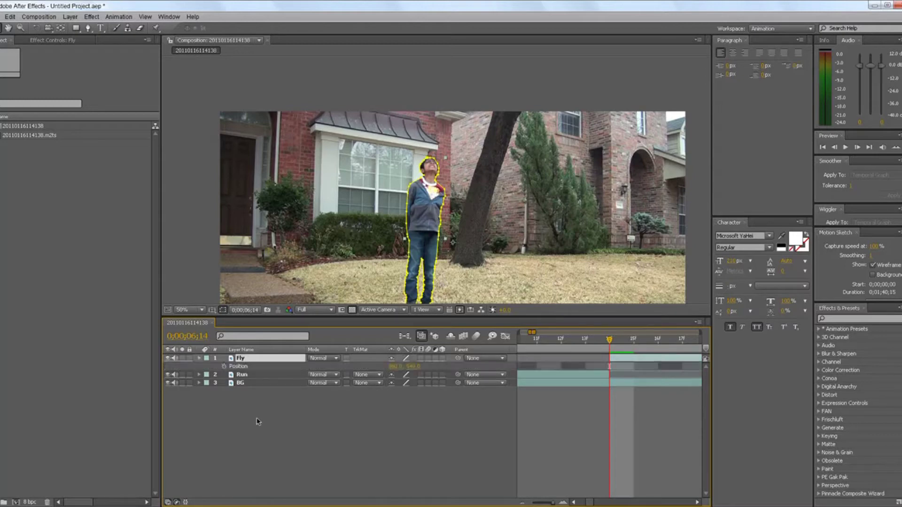
left_click(224, 367)
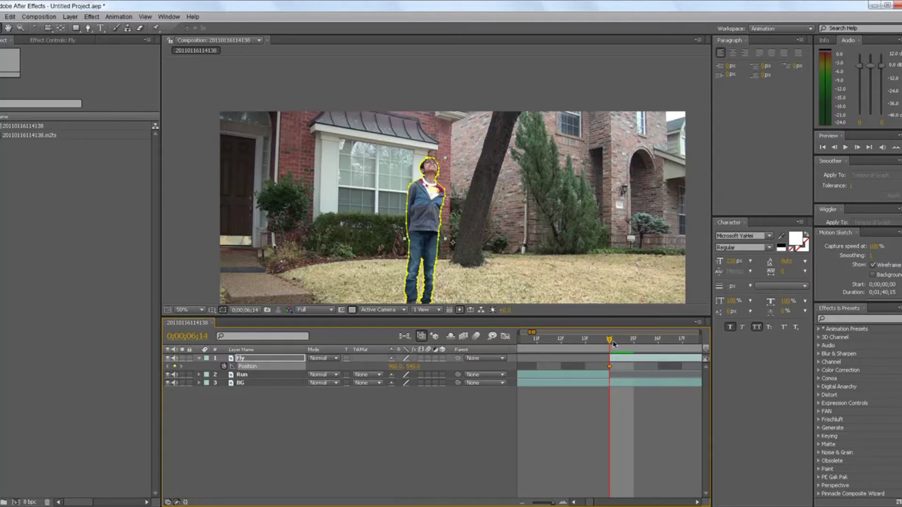
Collapse the Position row and expand the Fly layer's full property list
left_click(582, 421)
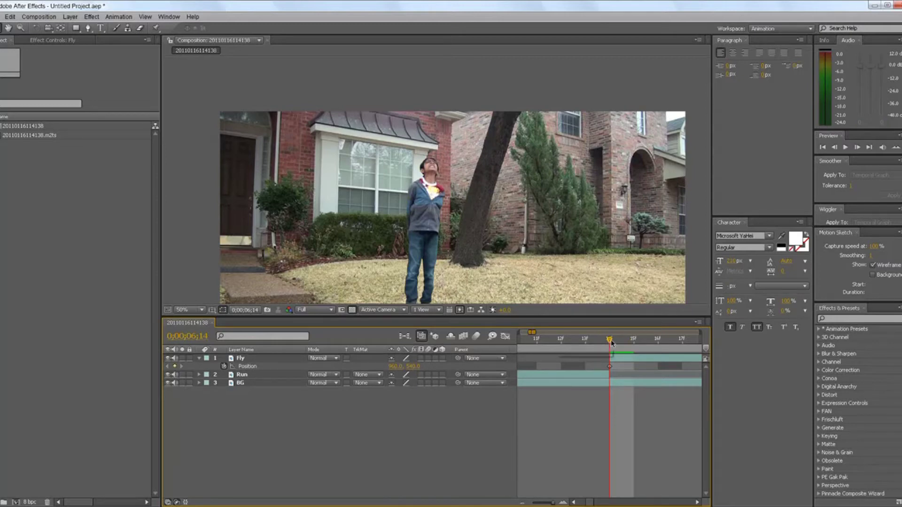
left_click(200, 359)
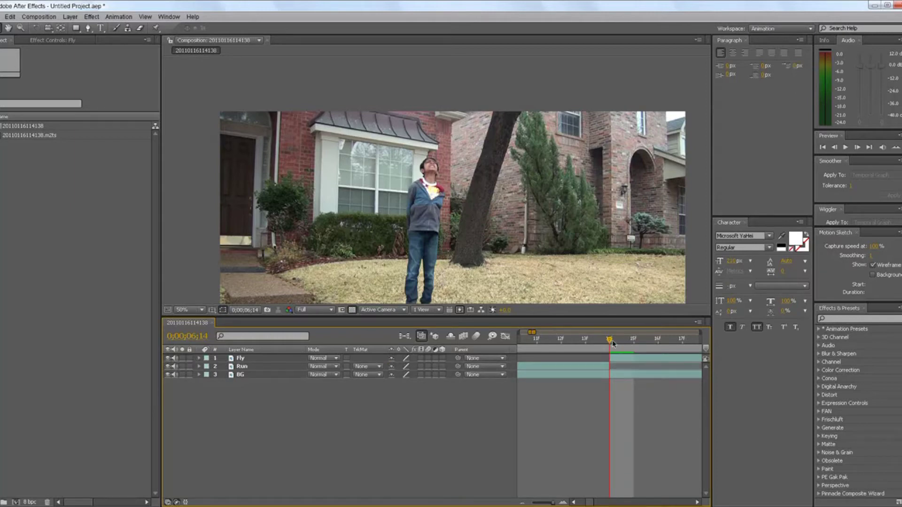
left_click(428, 236)
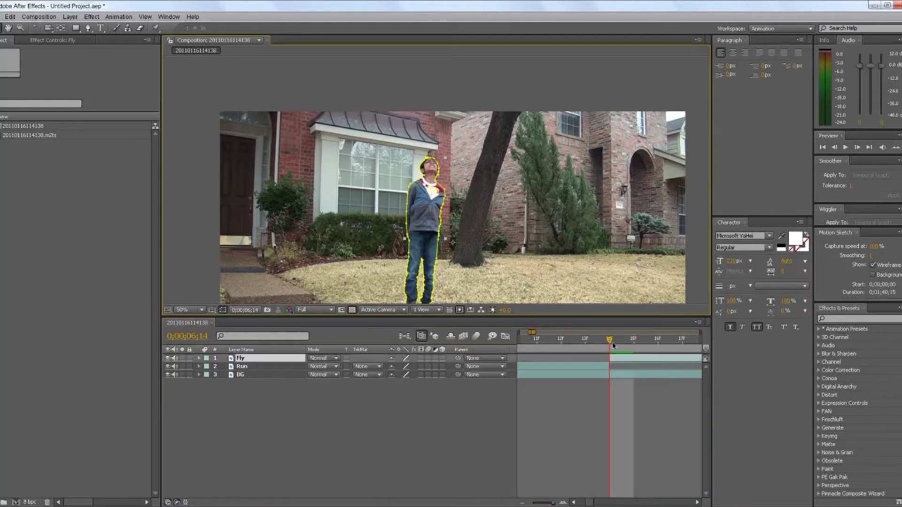
left_click(199, 359)
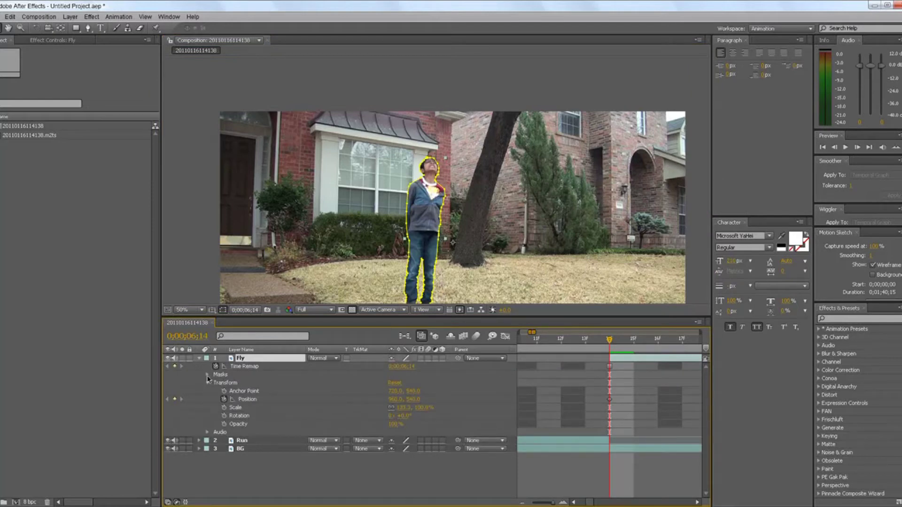
left_click(208, 375)
left_click(207, 375)
left_click(248, 399)
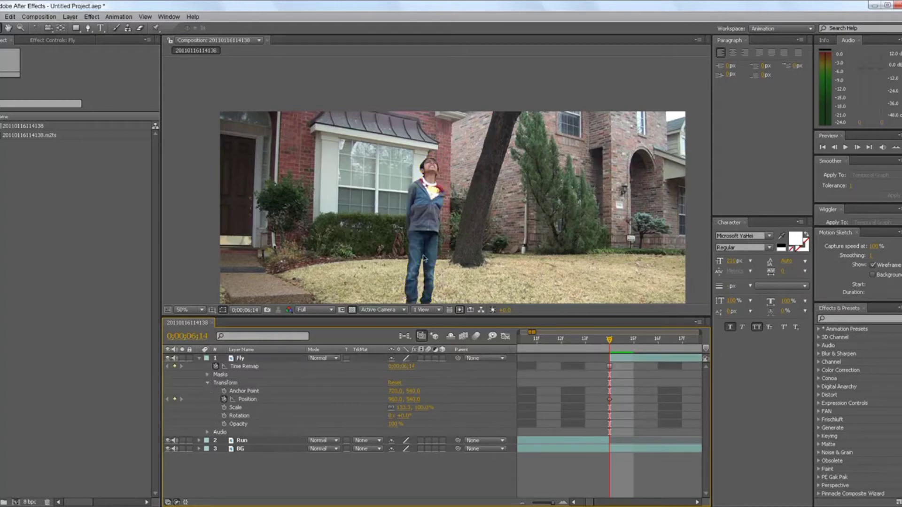
left_click(427, 240)
mouse_move(427, 240)
left_mouse_down()
mouse_move(458, 240)
mouse_move(426, 243)
left_mouse_up()
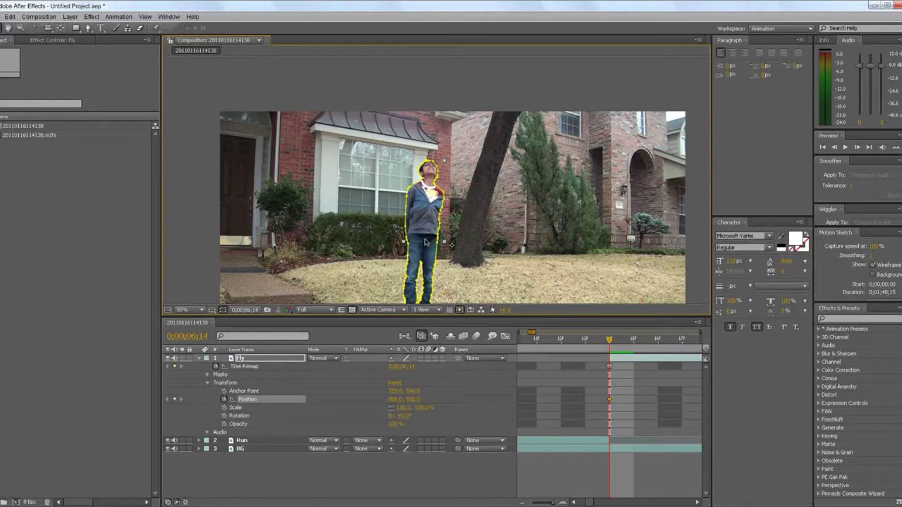
key("ctrl+z")
key("ctrl+z")
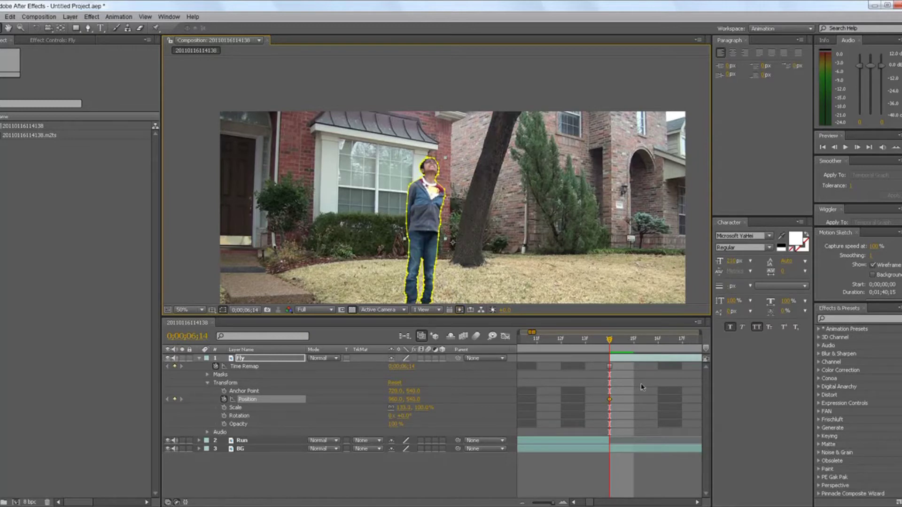
left_click(199, 358)
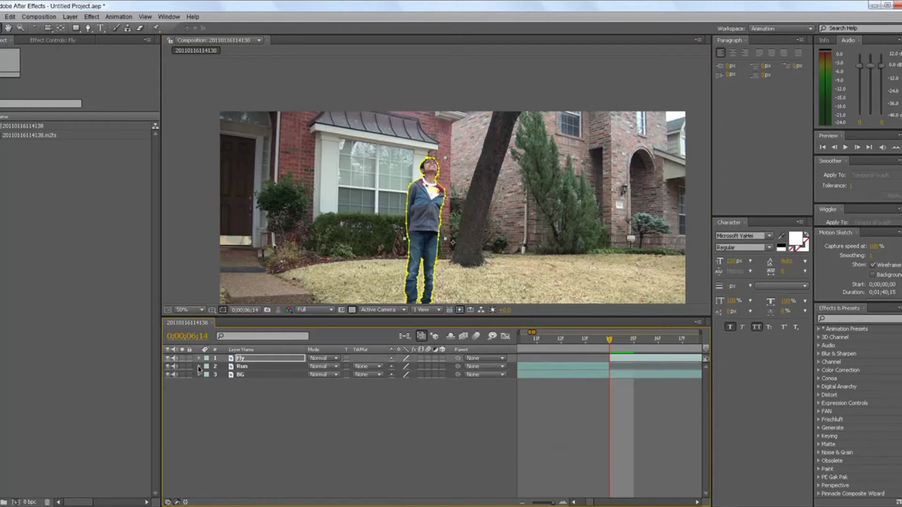
left_click(199, 358)
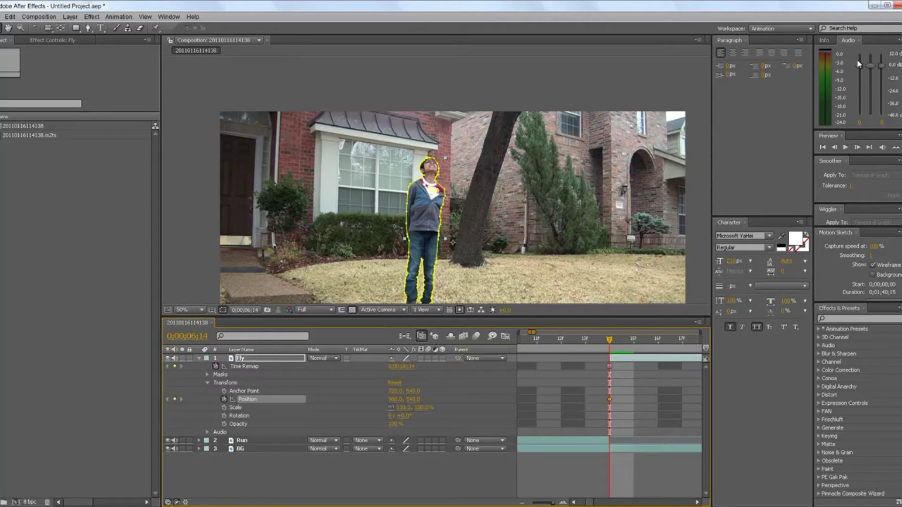
left_click(858, 150)
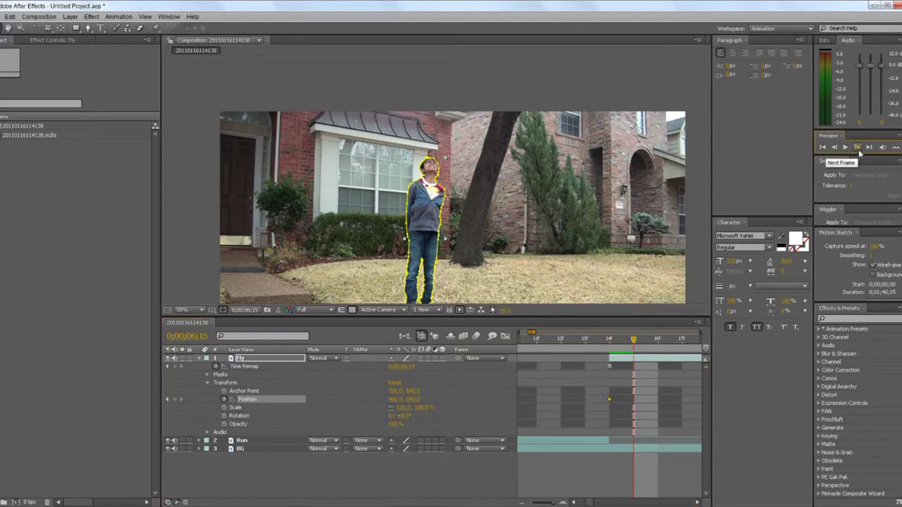
left_click(836, 148)
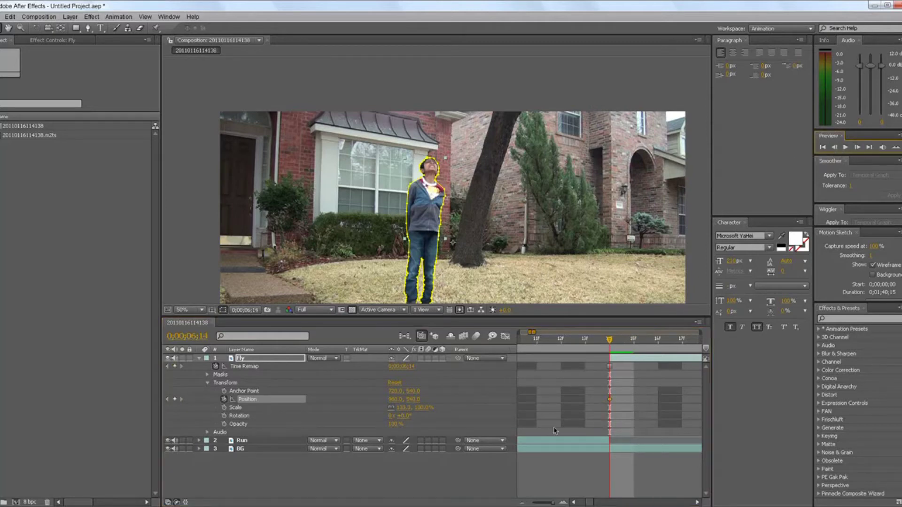
At 0;00;07;03, drag the boy above the top of the frame as a Position keyframe
left_click_drag(549, 503, 531, 504)
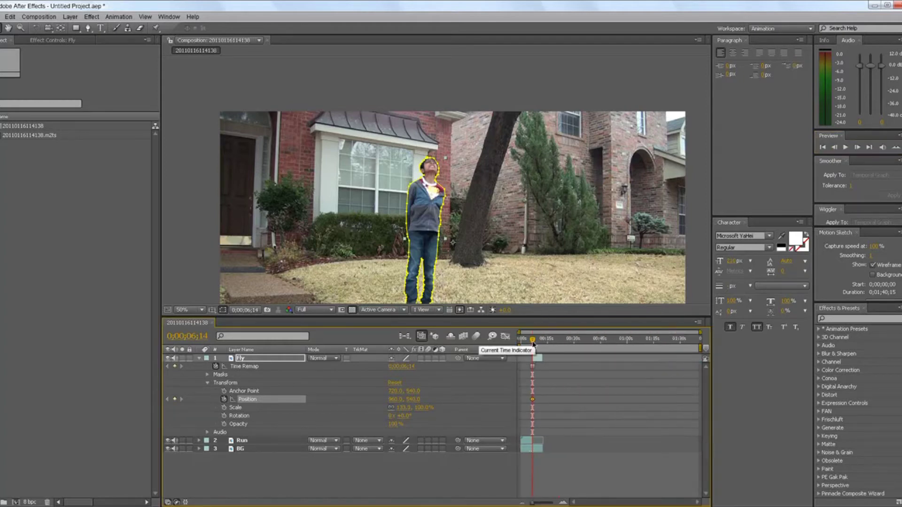
left_click_drag(533, 344, 534, 346)
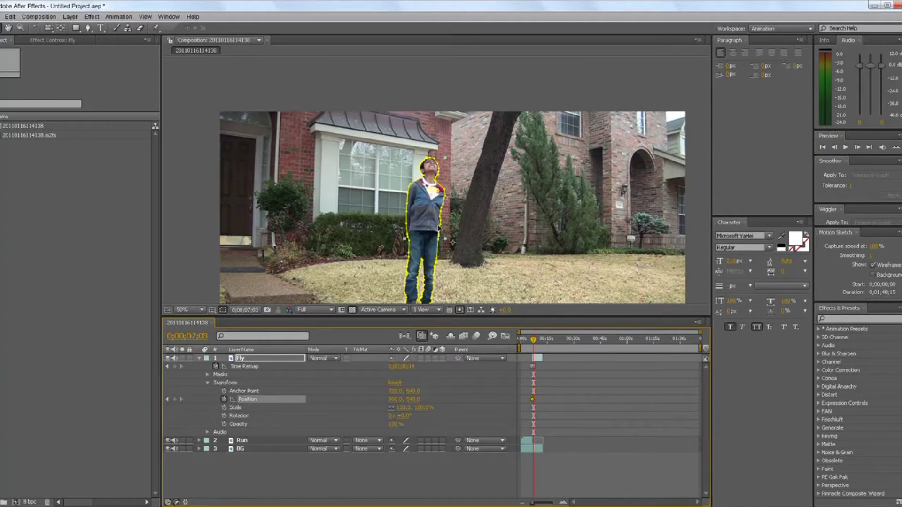
left_click_drag(426, 214, 438, 4)
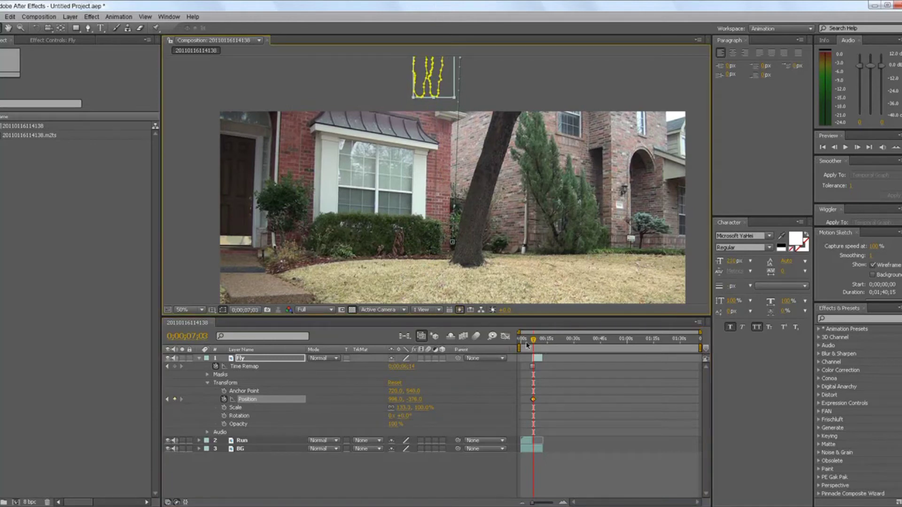
Preview the flight from 3;17, then return to the lift-off around 6;16
left_click_drag(534, 342, 527, 341)
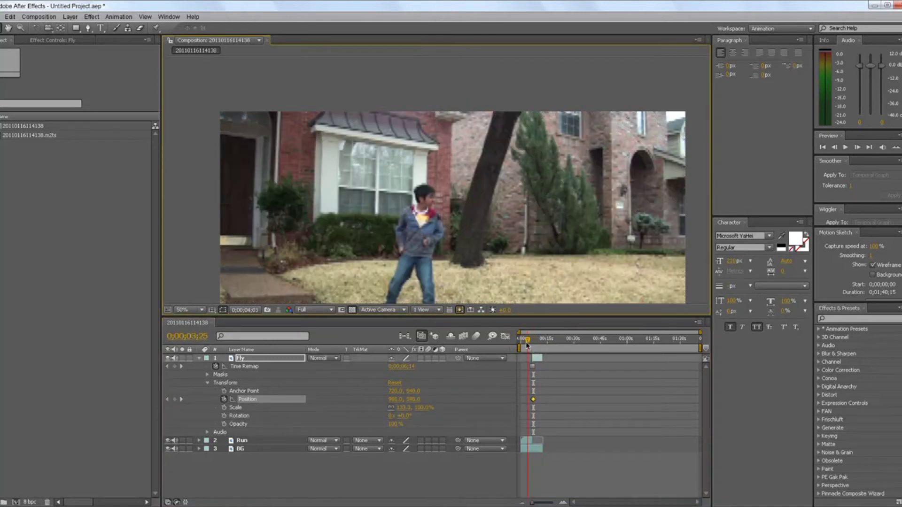
left_click(845, 147)
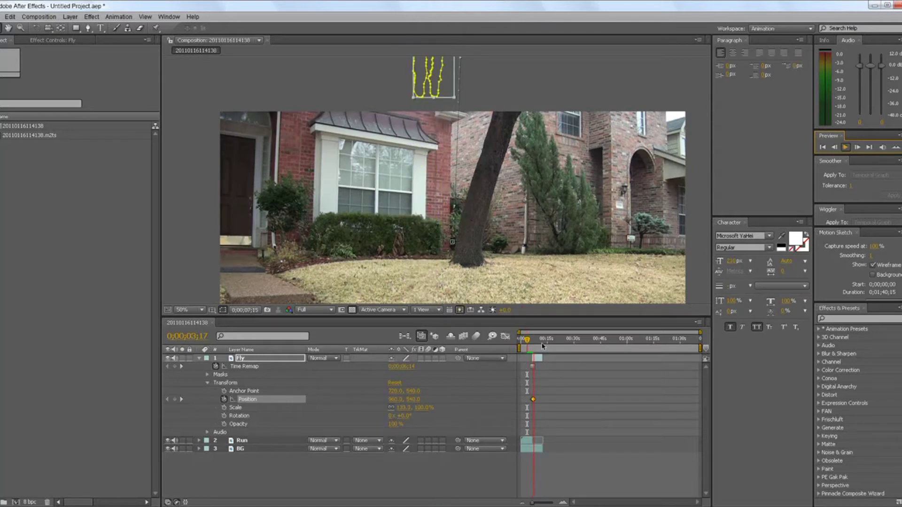
left_click(535, 347)
left_click(200, 358)
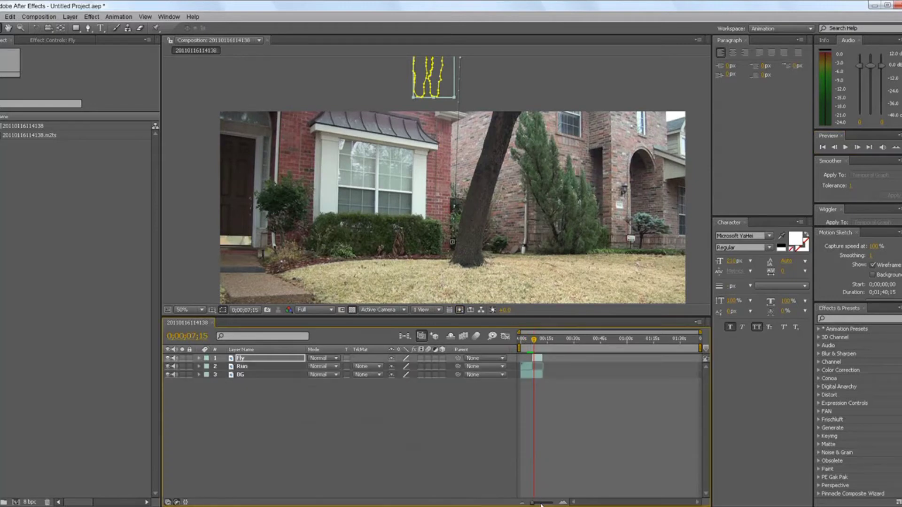
mouse_move(541, 505)
left_mouse_down()
mouse_move(553, 504)
mouse_move(546, 504)
left_mouse_up()
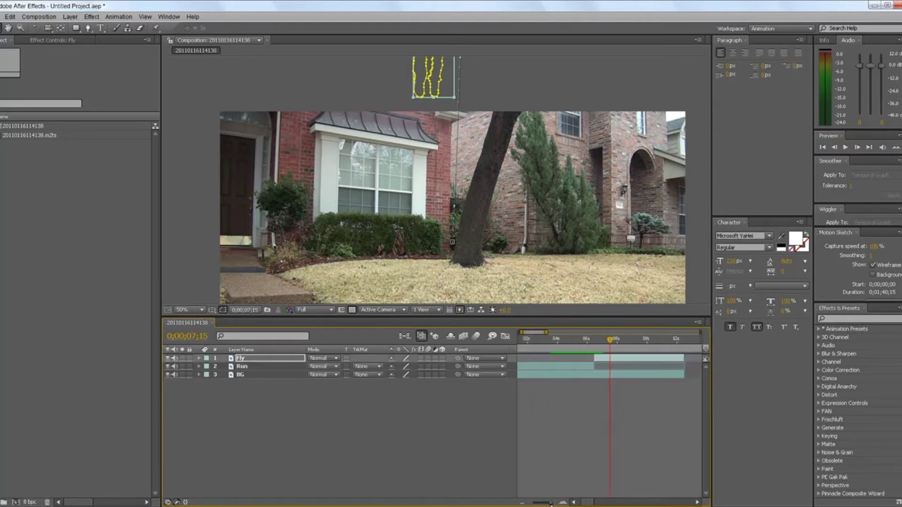
left_click(604, 361)
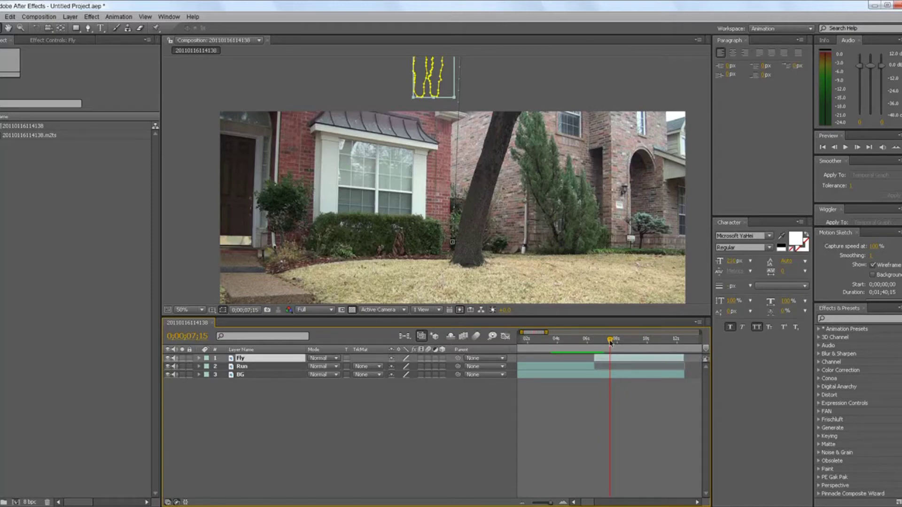
mouse_move(611, 340)
left_mouse_down()
mouse_move(590, 346)
mouse_move(598, 348)
left_mouse_up()
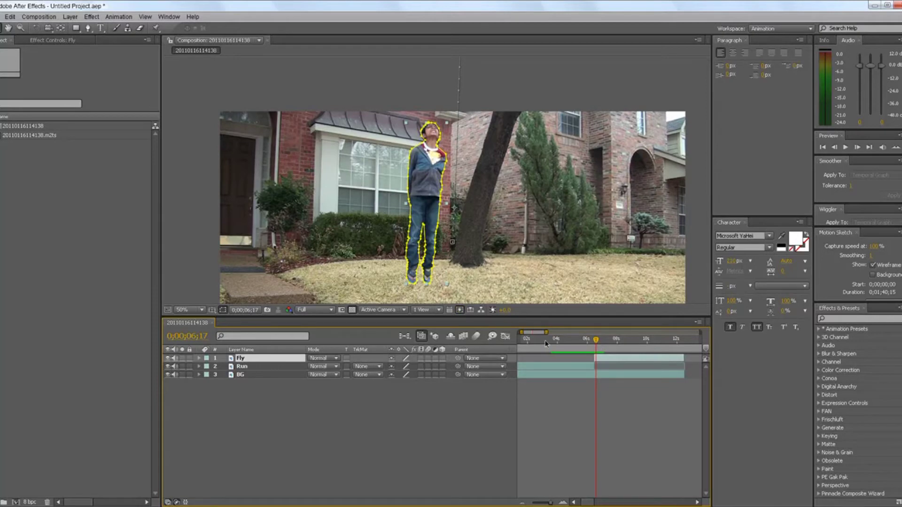
Enable composition and Fly-layer motion blur, then preview from 5;23 to check it
left_click(477, 336)
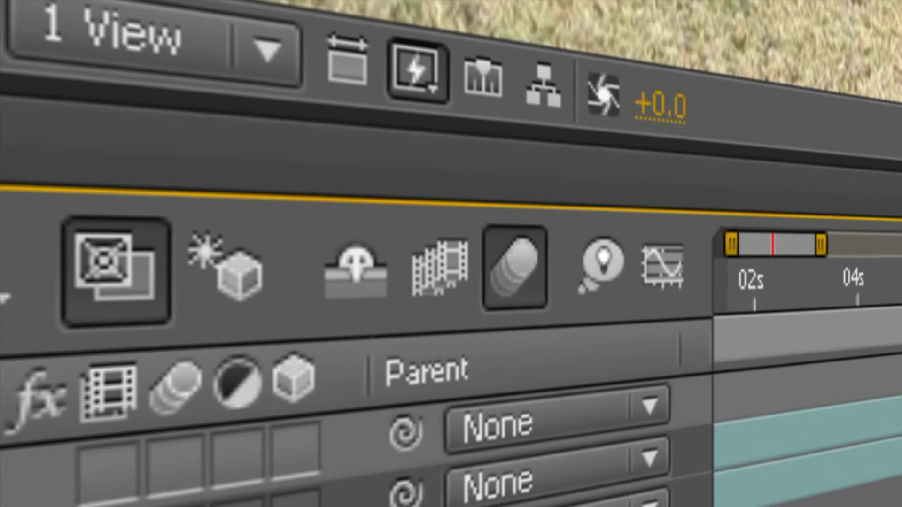
left_click_drag(804, 329, 800, 329)
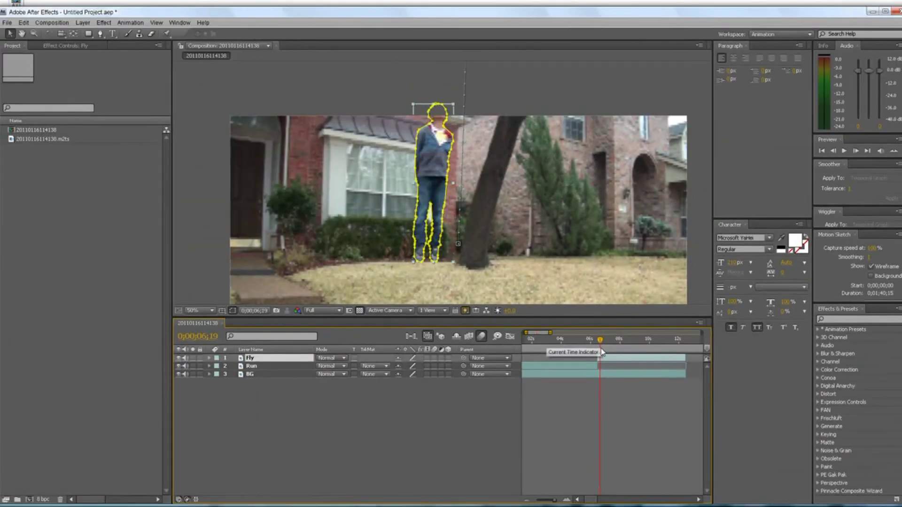
left_click_drag(602, 352, 600, 349)
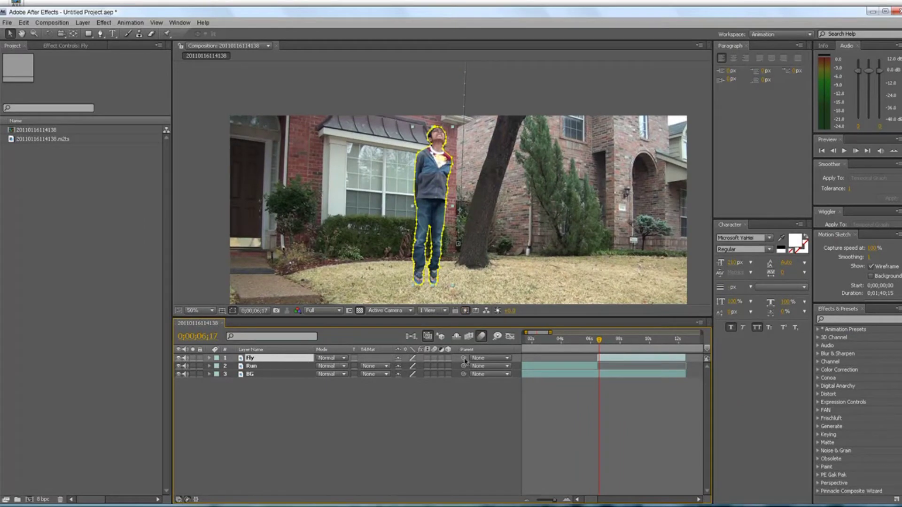
left_click(435, 359)
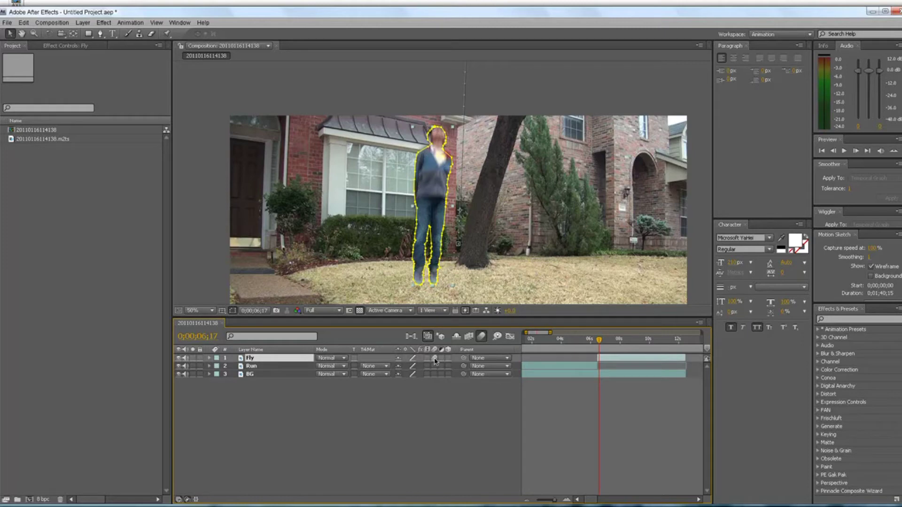
left_click(457, 396)
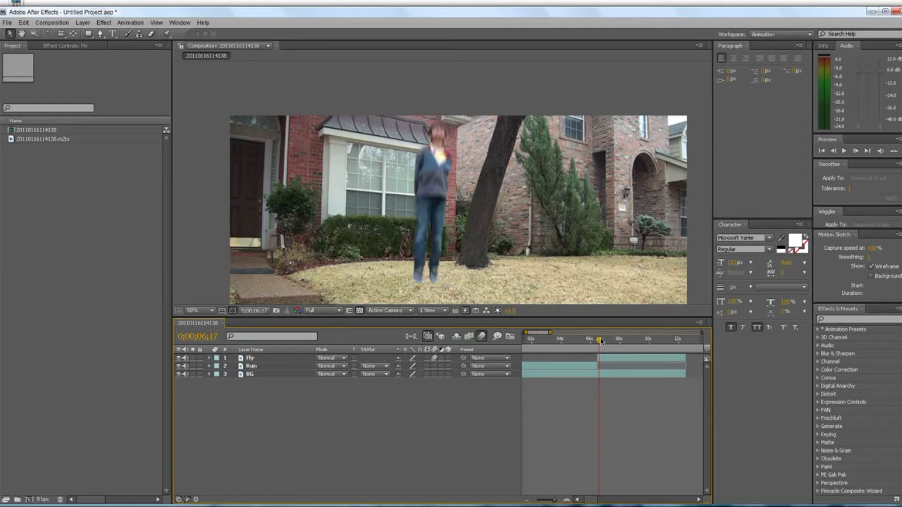
mouse_move(599, 341)
left_mouse_down()
mouse_move(585, 350)
mouse_move(595, 350)
left_mouse_up()
left_click(845, 151)
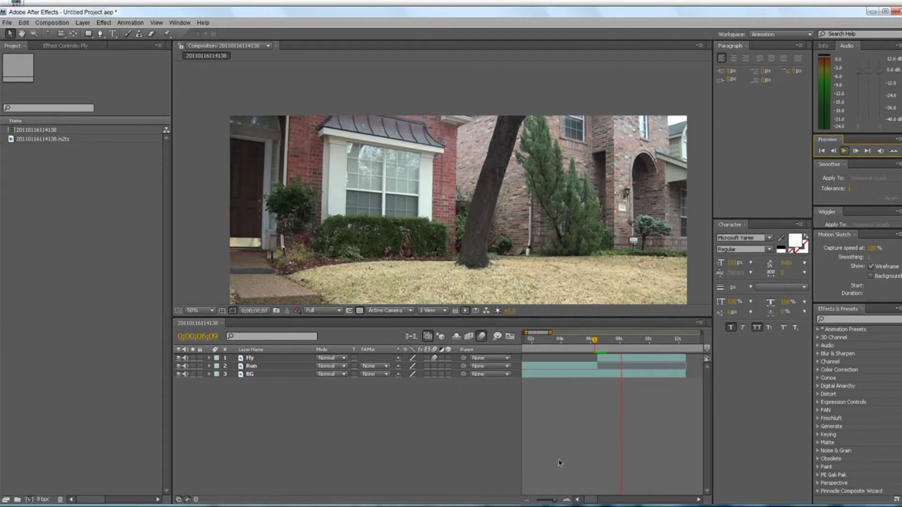
Stop the preview at 0;00;06;13 and select the Fly, Run and BG layers together
key("space")
mouse_move(600, 350)
left_mouse_down()
mouse_move(590, 352)
mouse_move(606, 353)
mouse_move(597, 352)
left_mouse_up()
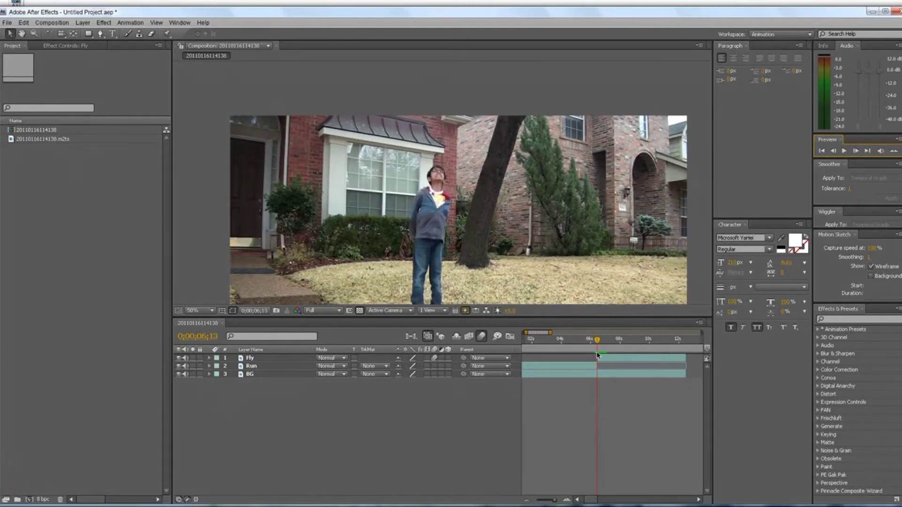
left_click(409, 454)
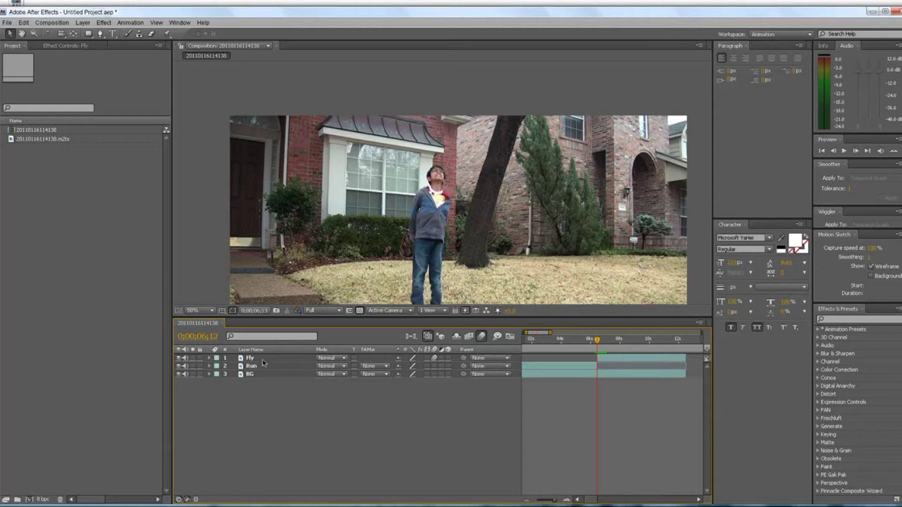
left_click(263, 360)
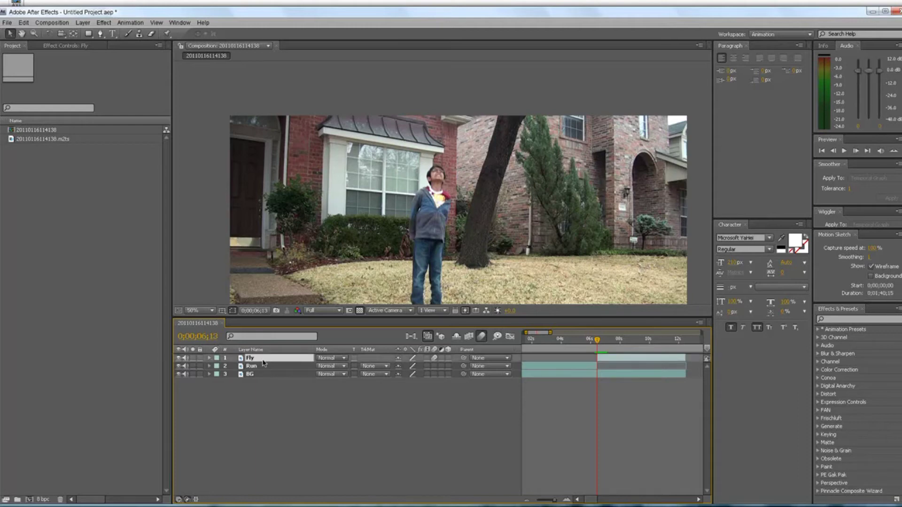
left_click(258, 374, "shift")
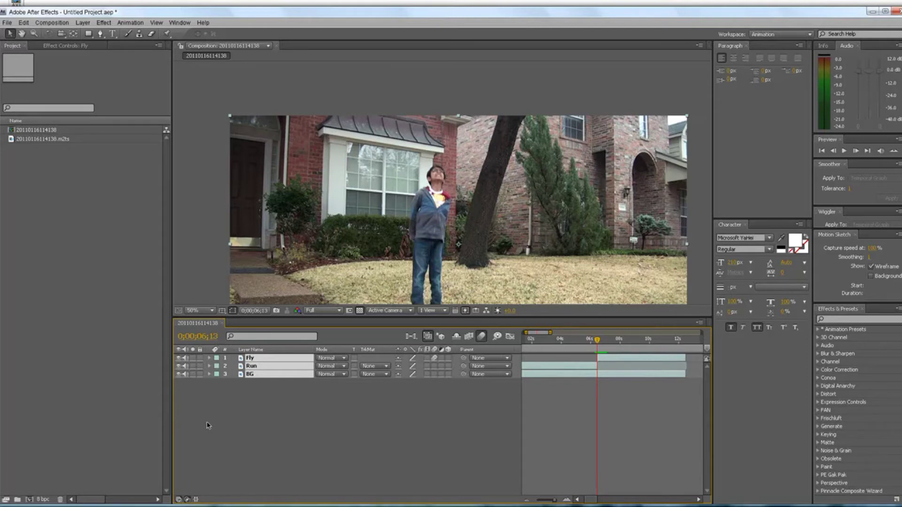
Show Position for all three layers and add Position expressions to Fly and Run
key("p")
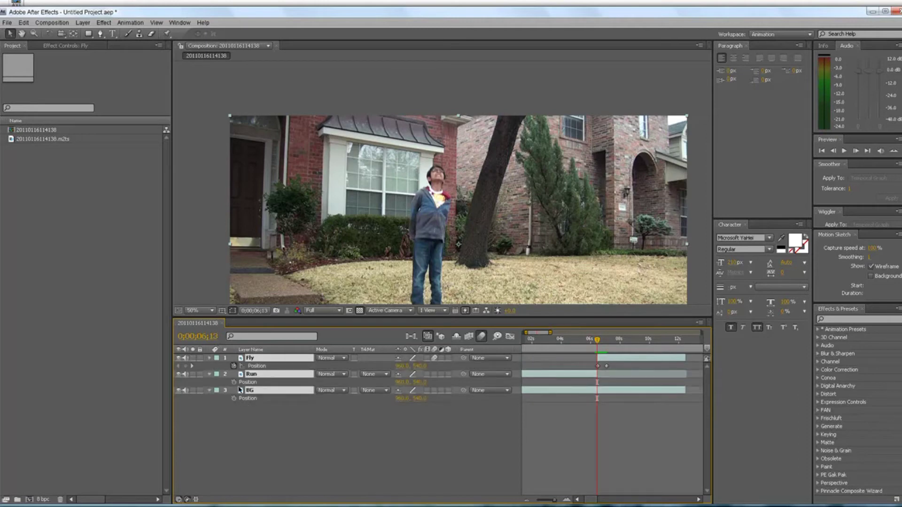
left_click(259, 368)
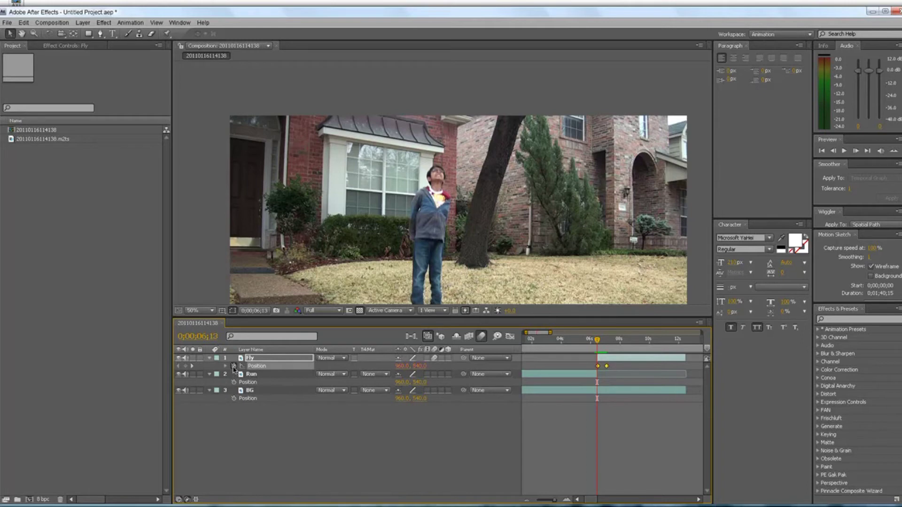
left_click(234, 366, "alt")
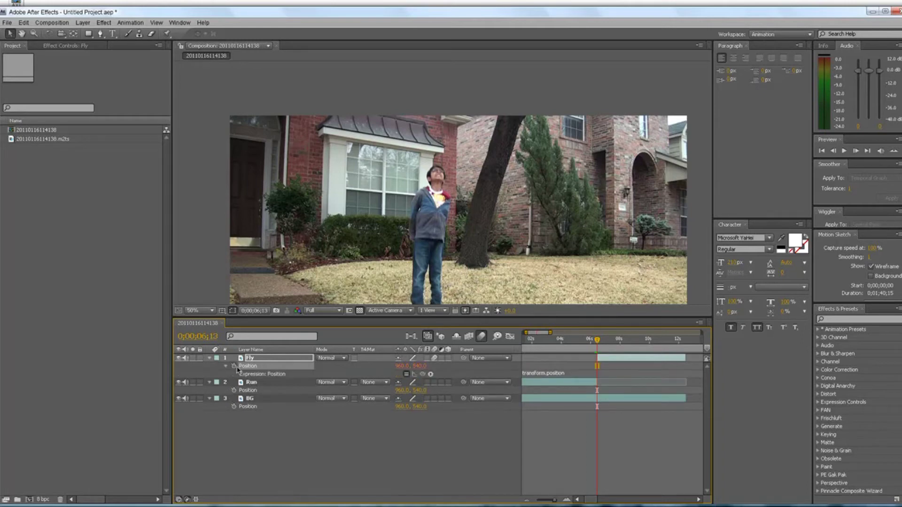
left_click(234, 367)
left_click(233, 390, "alt")
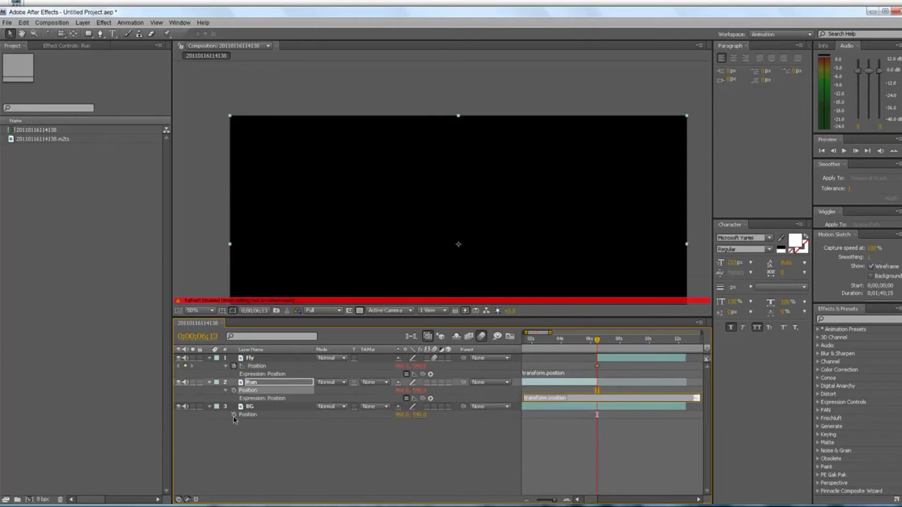
Add a Position expression to BG and begin replacing transform.position with wiggle(5
left_click(233, 415, "alt")
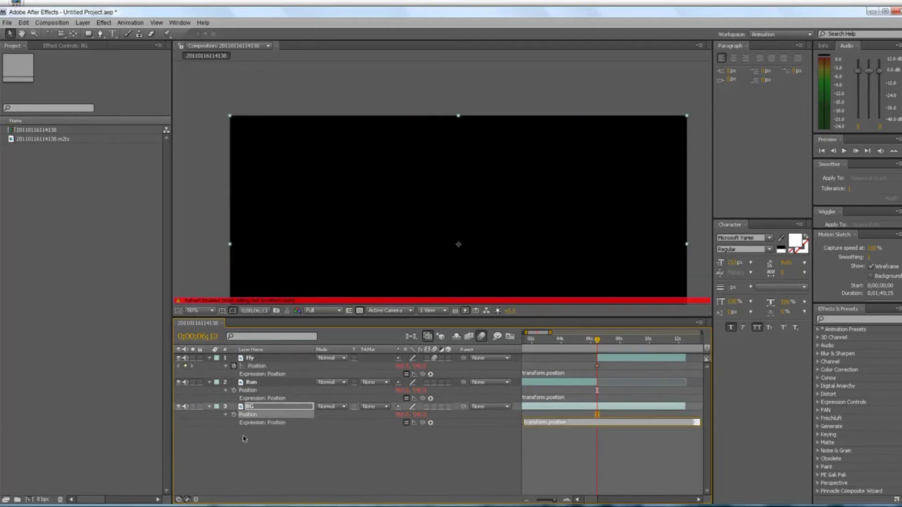
left_click(234, 415, "alt")
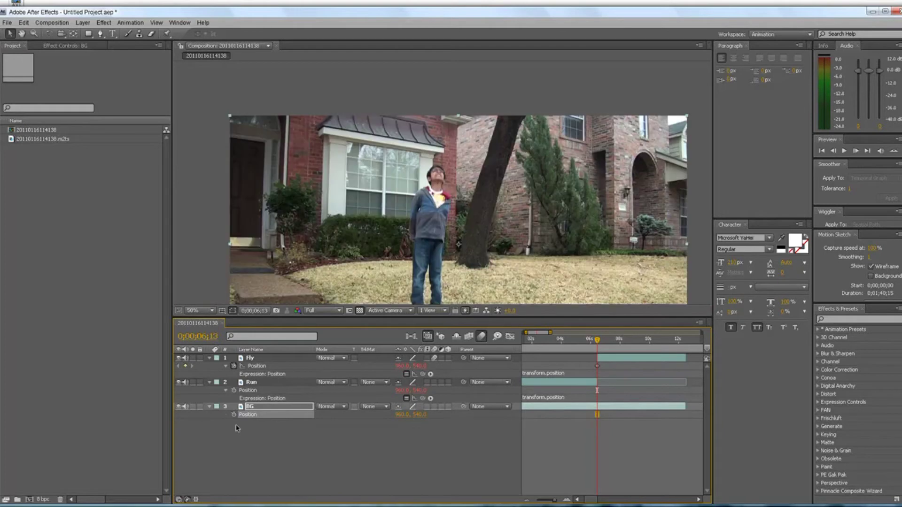
left_click(233, 415, "alt")
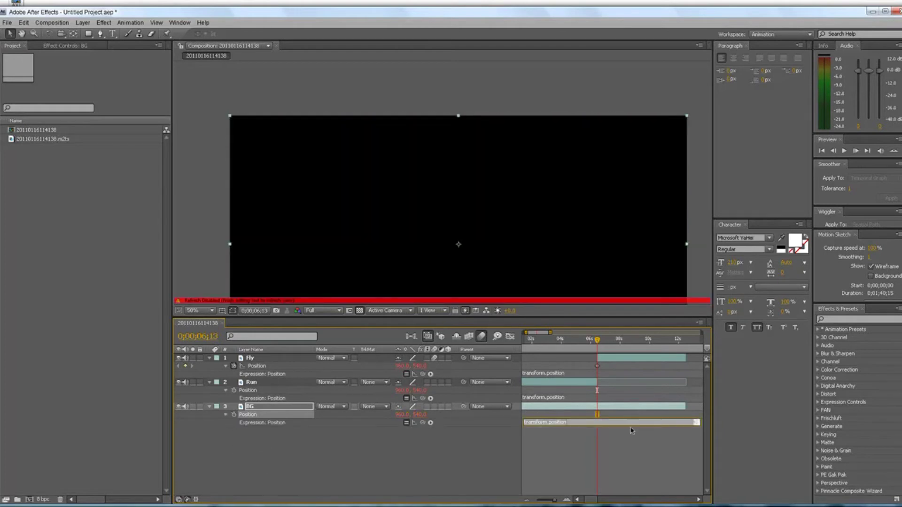
left_click_drag(587, 422, 519, 426)
type("wiggle(5,20")
Commit BG's wiggle(5,20) expression and paste it into the Run and Fly Position expressions
left_click(485, 455)
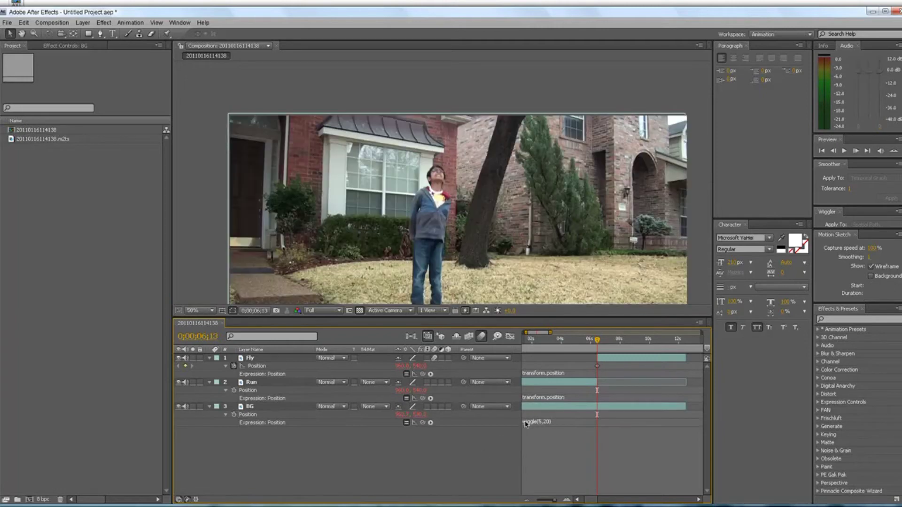
left_click(545, 400)
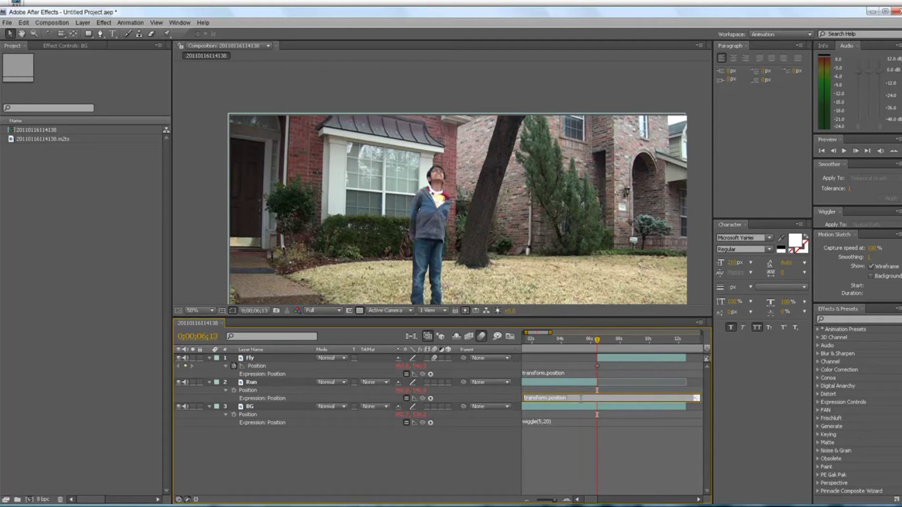
left_click(564, 424)
key("ctrl+c")
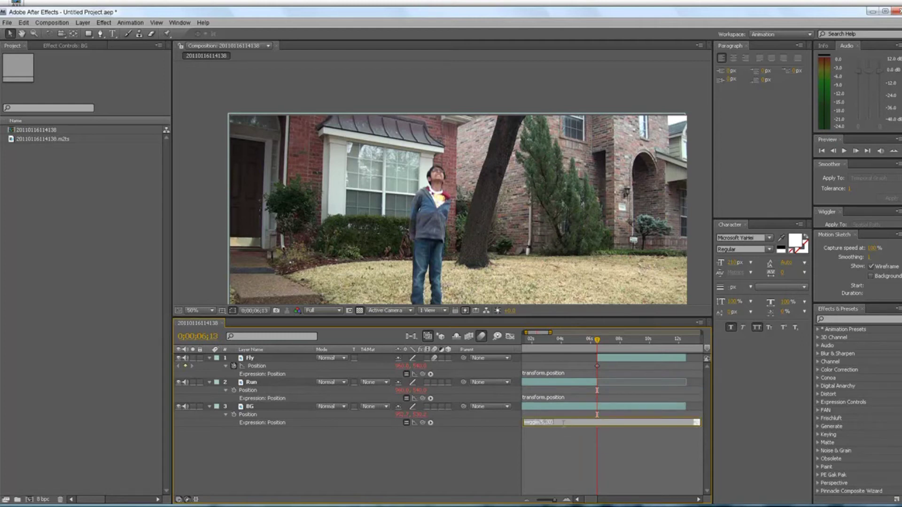
left_click(564, 398)
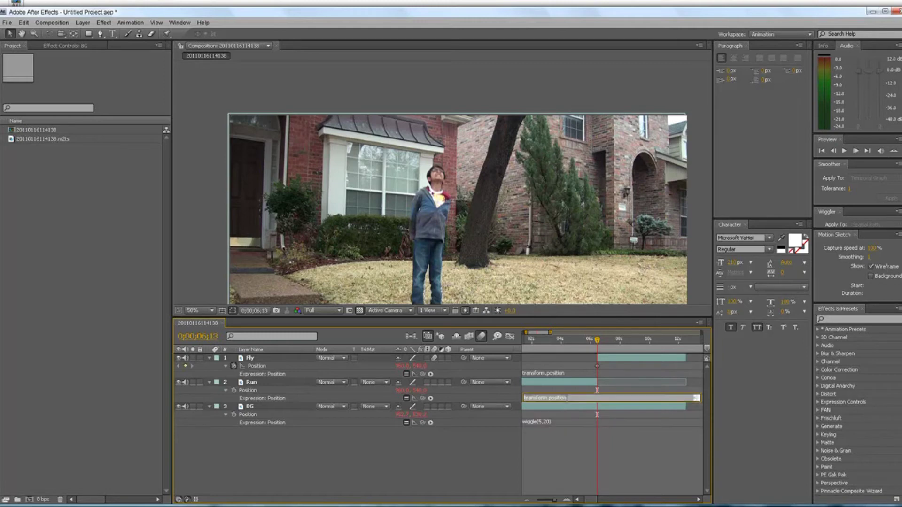
key("ctrl+v")
left_click(573, 374)
key("ctrl+v")
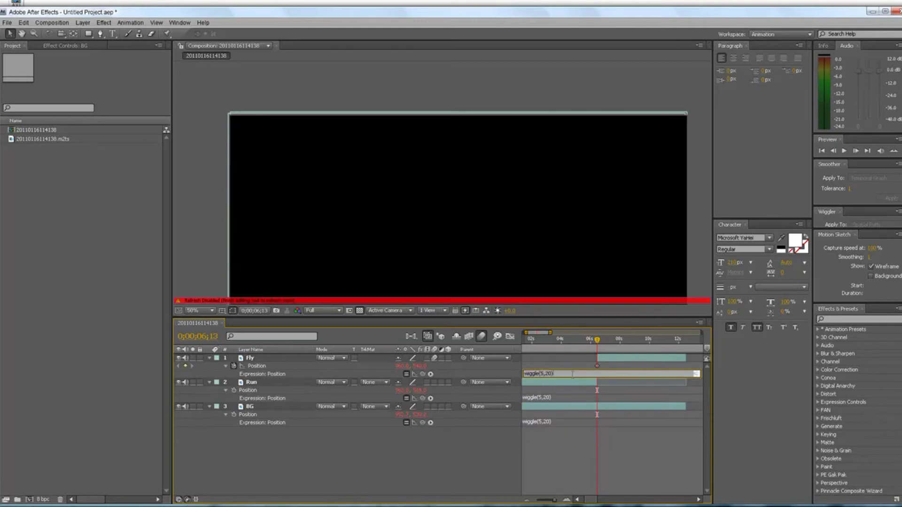
left_click(452, 464)
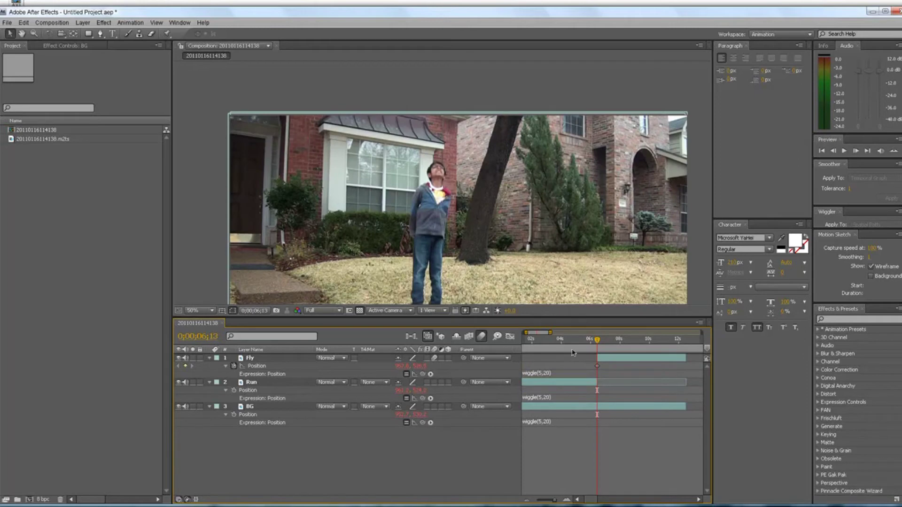
key("Home")
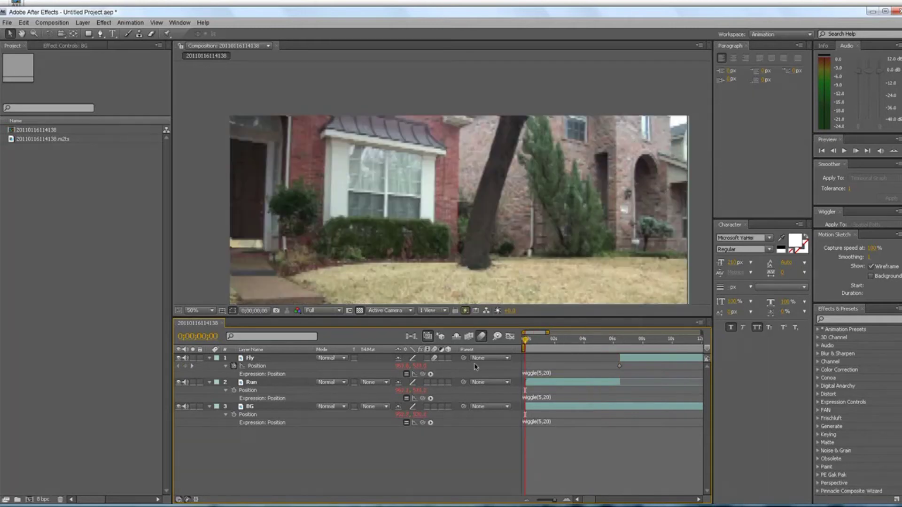
Collapse the Fly, Run and BG layers and preview the wiggling composition
left_click(210, 358)
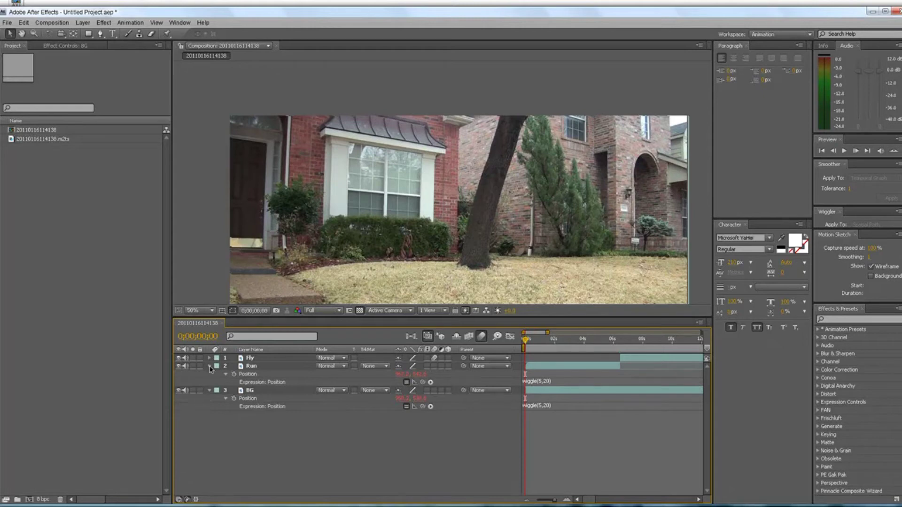
left_click(210, 366)
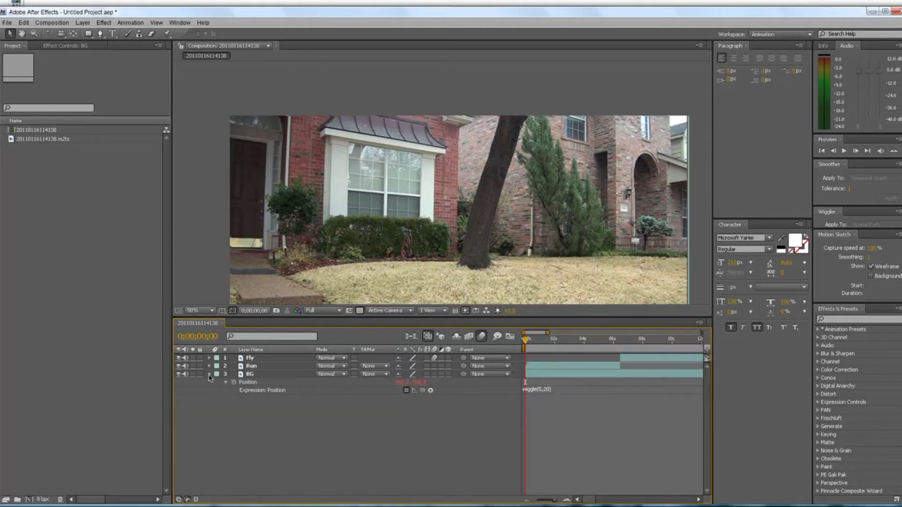
left_click(209, 375)
left_click(845, 151)
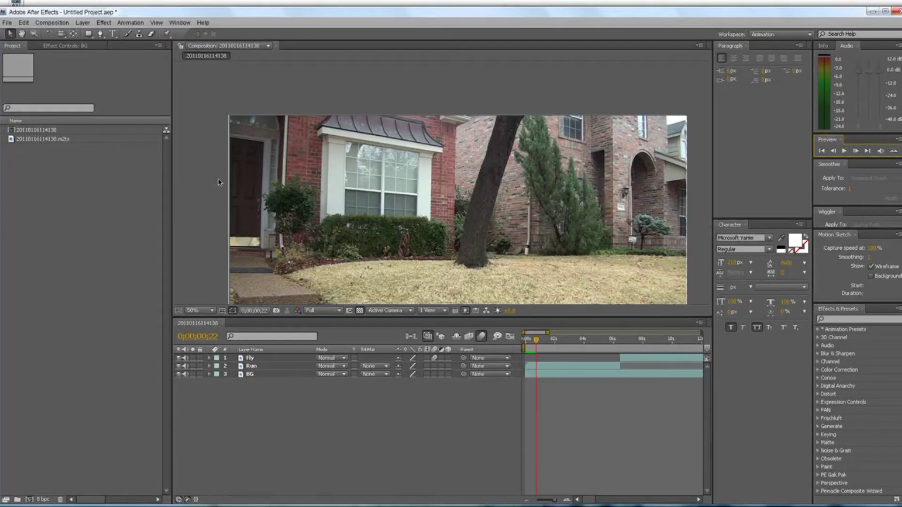
Pan the viewer and preview the boy's jump from about 0;00;05;02, then stop
left_click(21, 34)
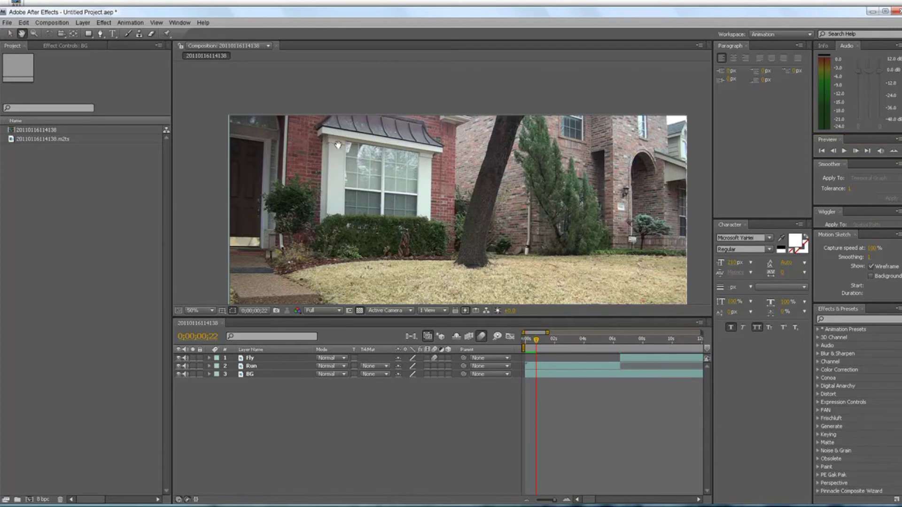
left_click_drag(479, 182, 459, 132)
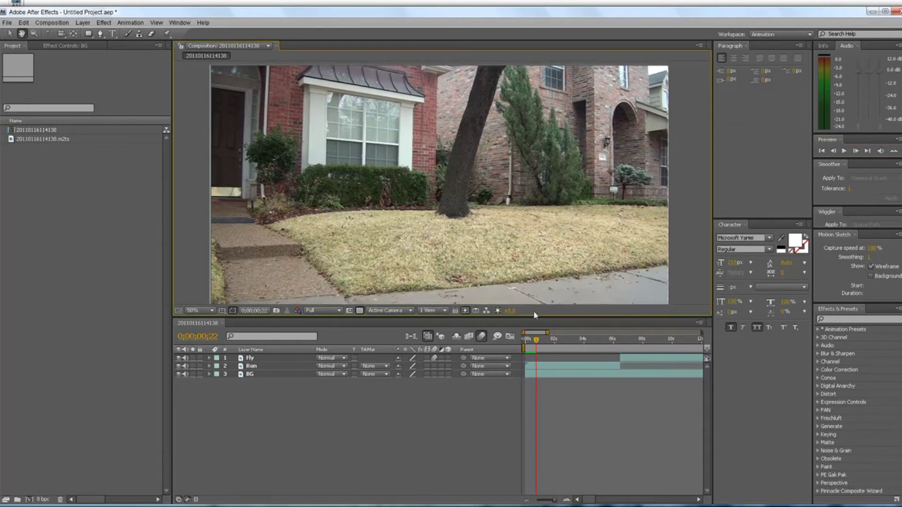
left_click_drag(538, 340, 599, 341)
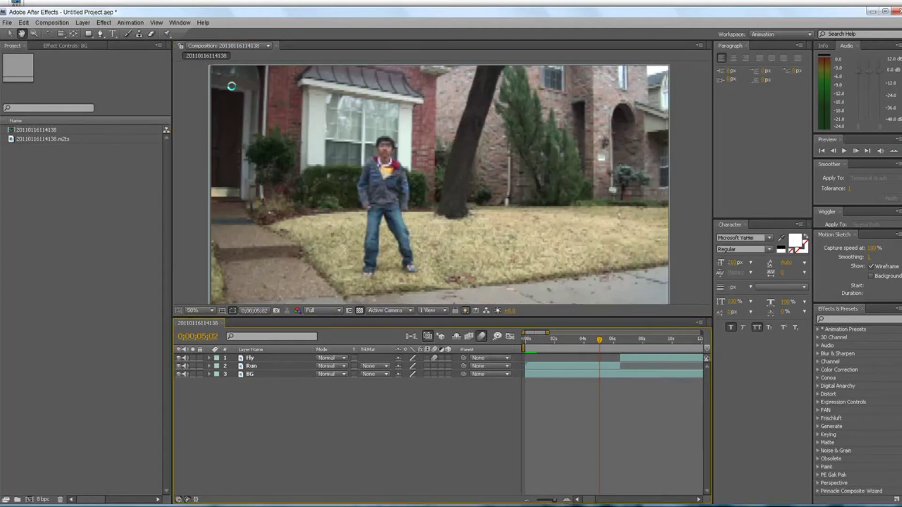
left_click(844, 150)
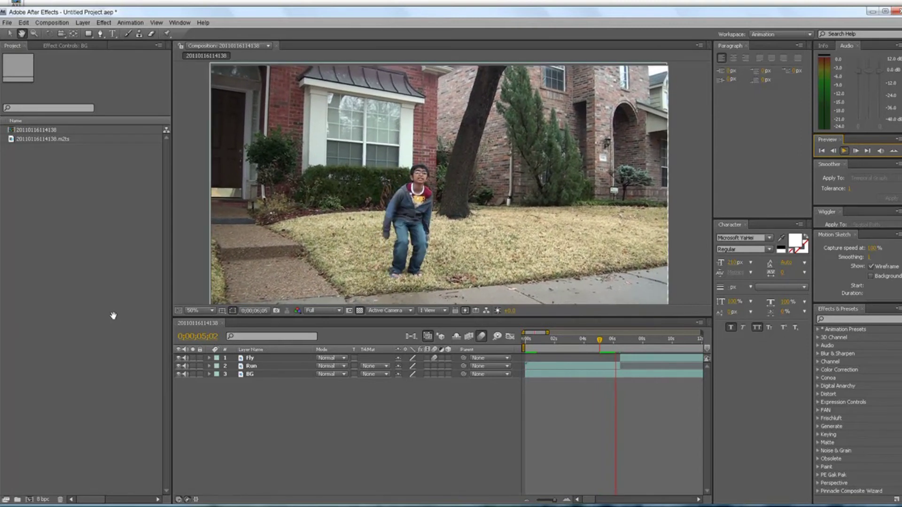
key("space")
left_click(40, 23)
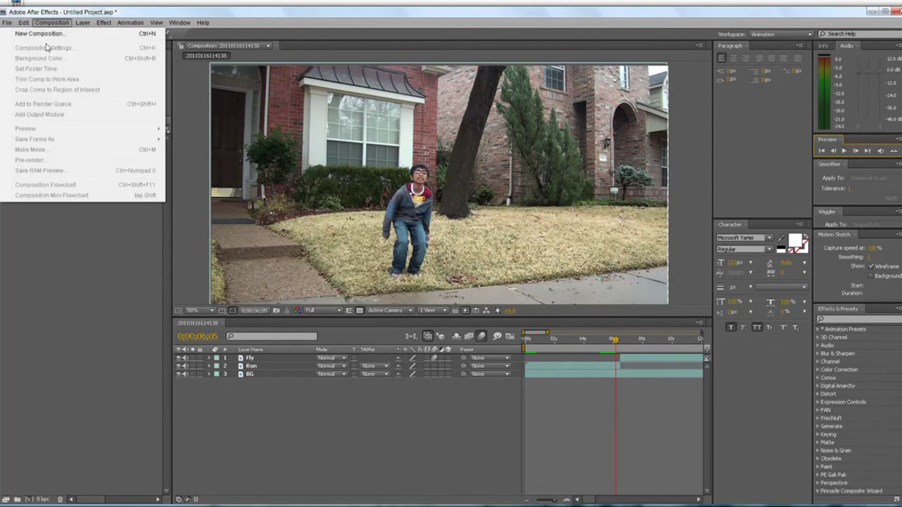
In Composition Settings, change the size from 1920 × 1080 to width 1280 and height 720
left_click(210, 401)
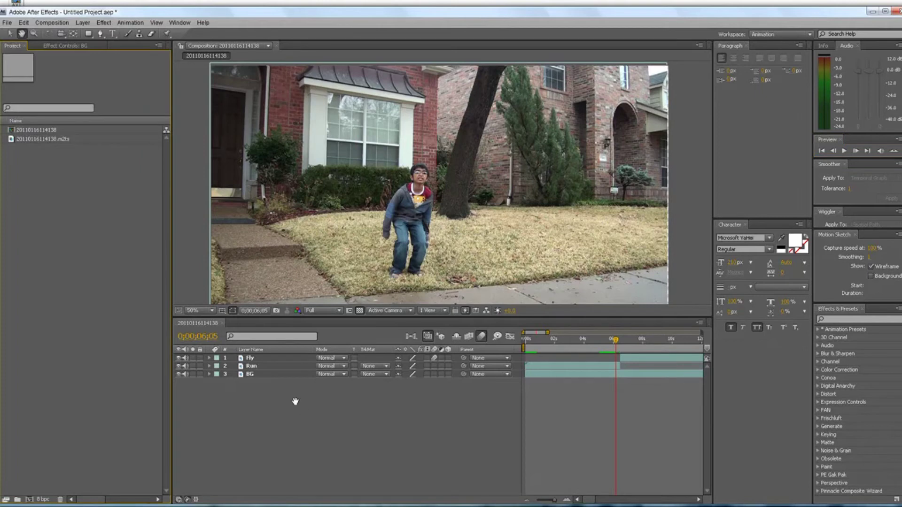
left_click(275, 362)
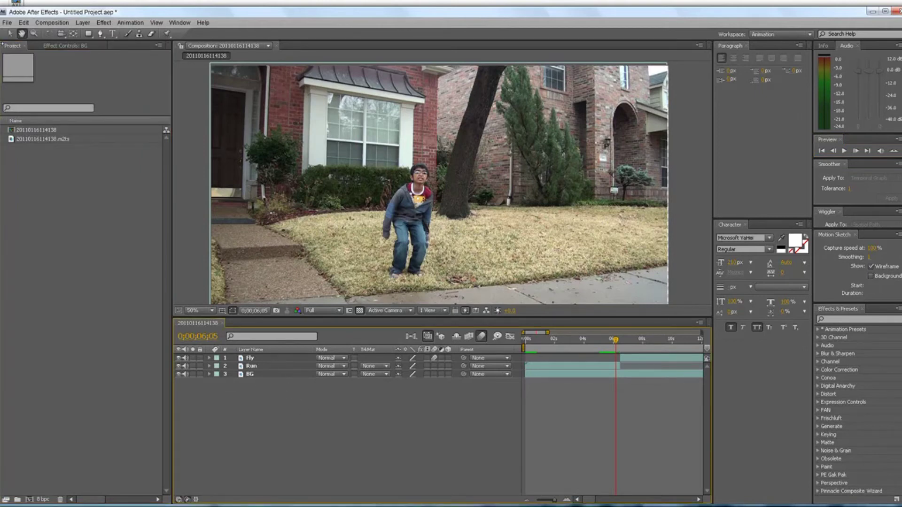
left_click(62, 24)
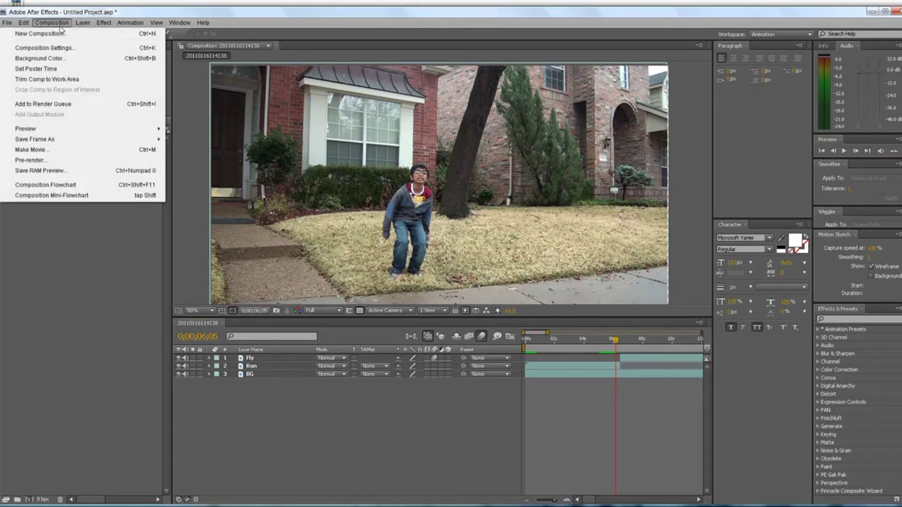
left_click(61, 48)
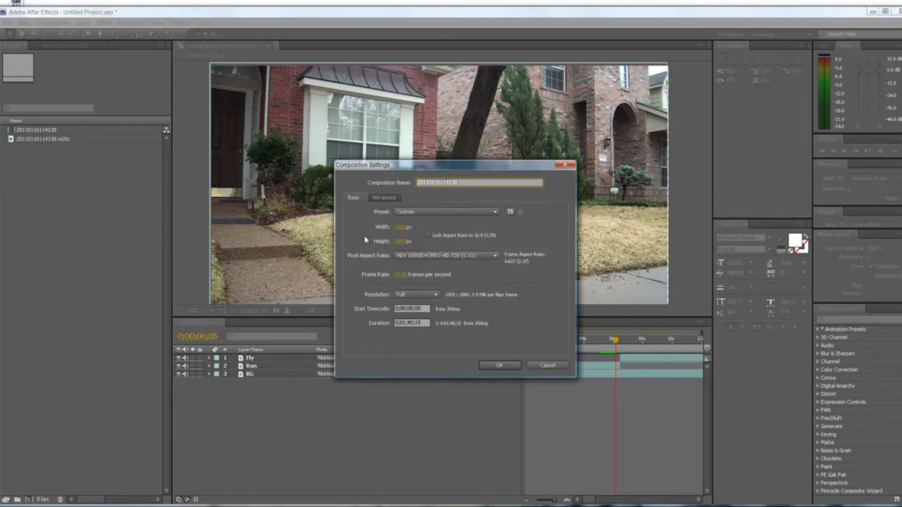
left_click(400, 227)
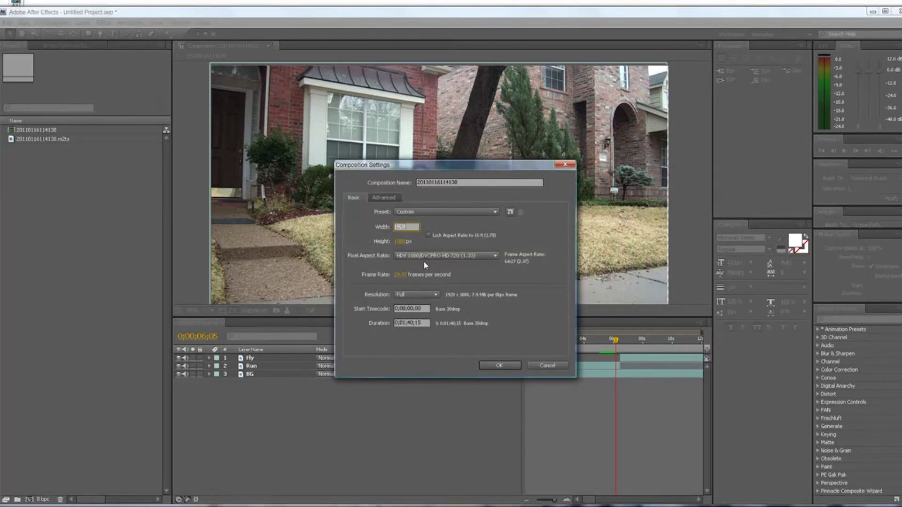
type("1280")
left_click(409, 242)
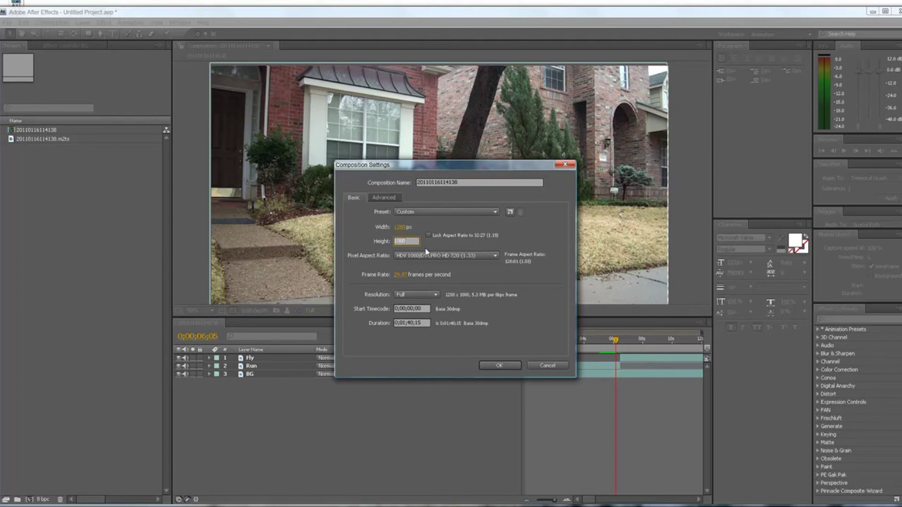
type("720")
key("Return")
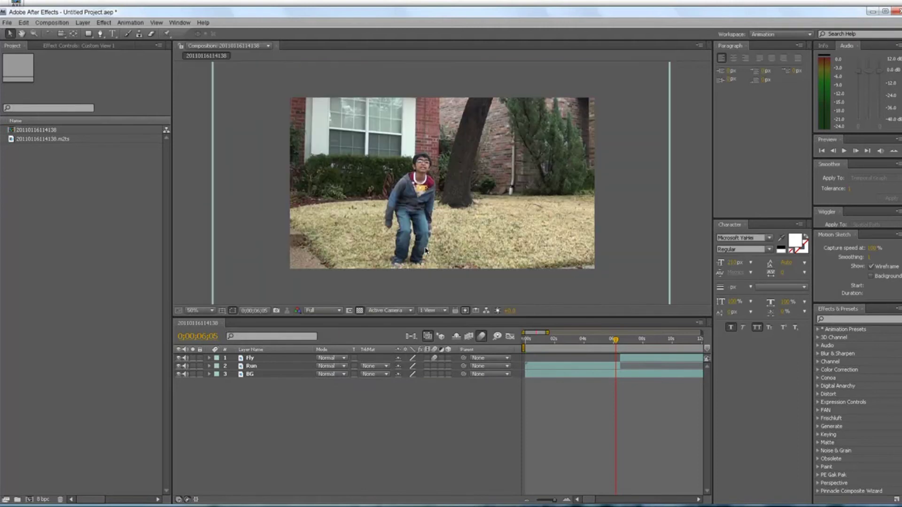
left_click(614, 342)
Rewind to 0;00;00;00 and preview the 1280 × 720 comp, stopping around 0;00;04;02
left_click_drag(605, 345, 552, 342)
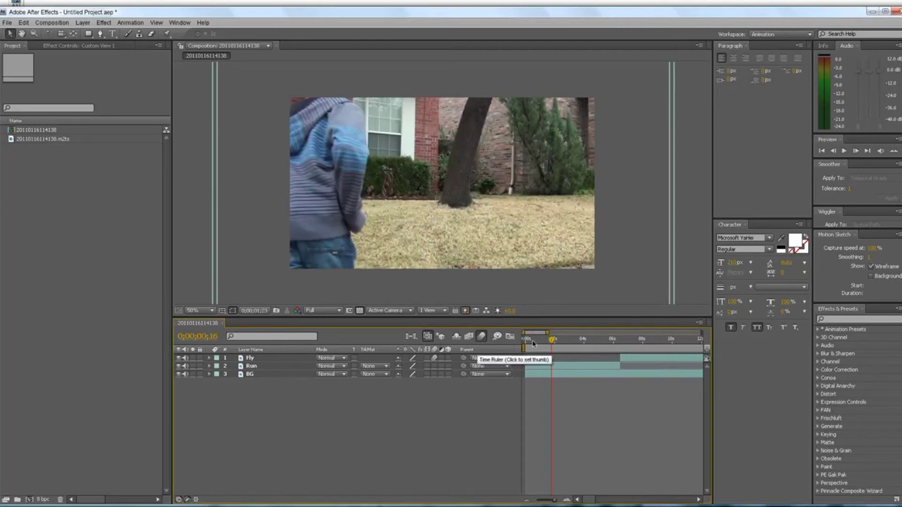
left_click(532, 345)
left_click(522, 346)
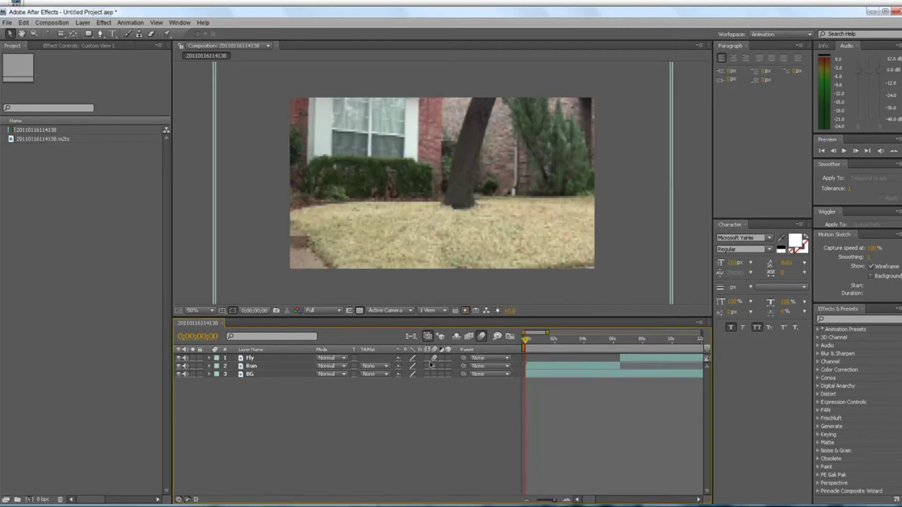
left_click(844, 151)
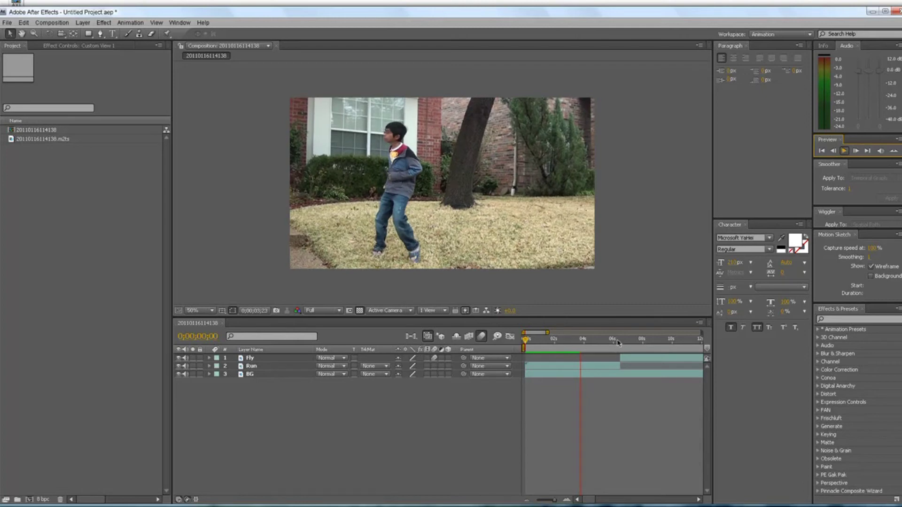
key("space")
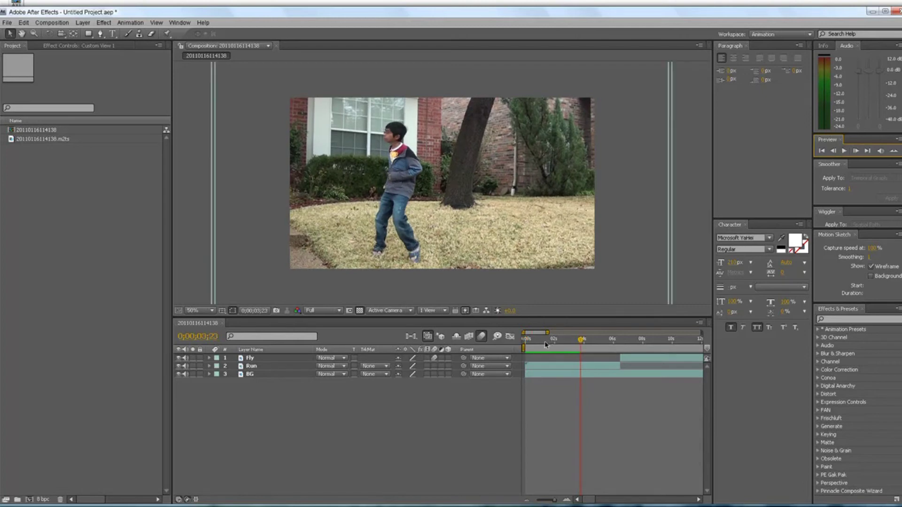
key("space")
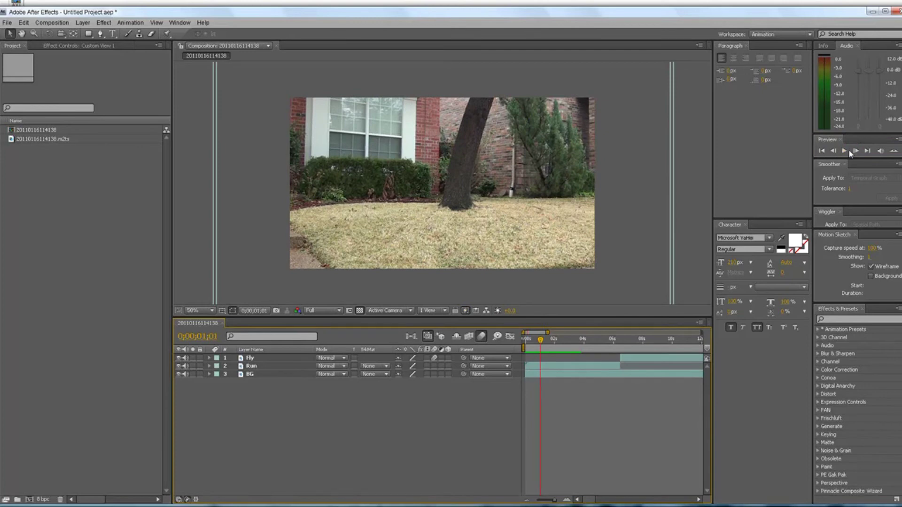
left_click(845, 151)
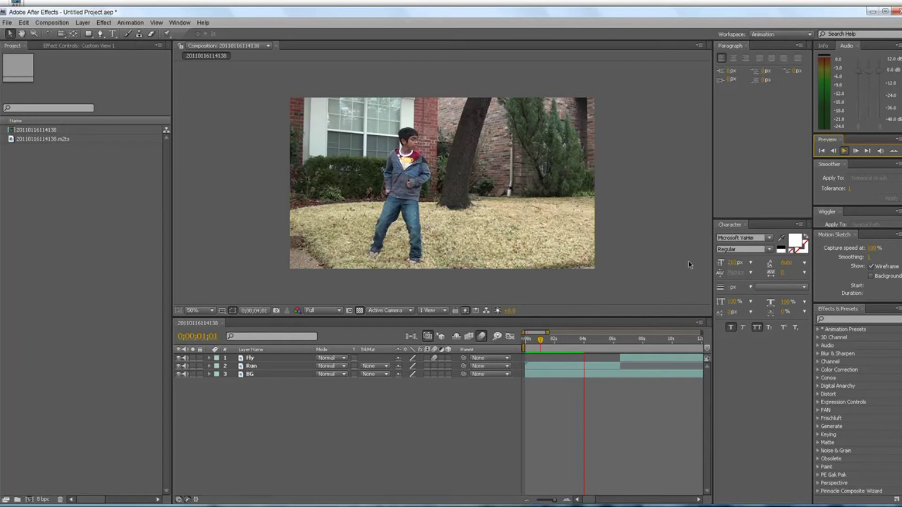
key("space")
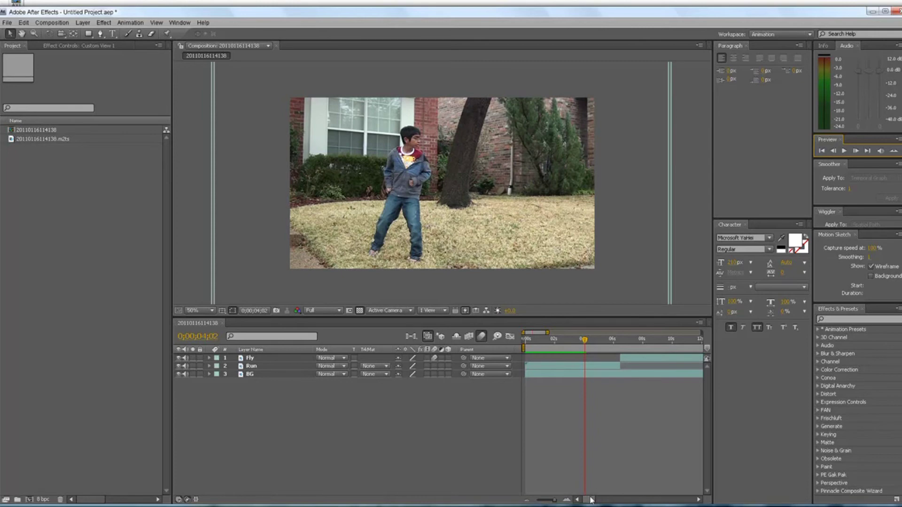
Shorten the work area by pulling its end bracket earlier in the timeline
left_click_drag(591, 502, 701, 494)
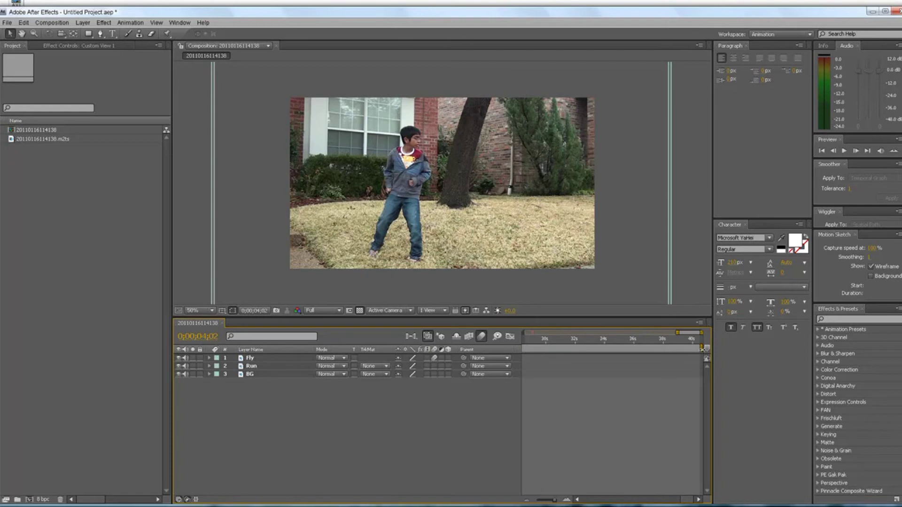
left_click_drag(702, 349, 569, 370)
left_click_drag(616, 501, 609, 502)
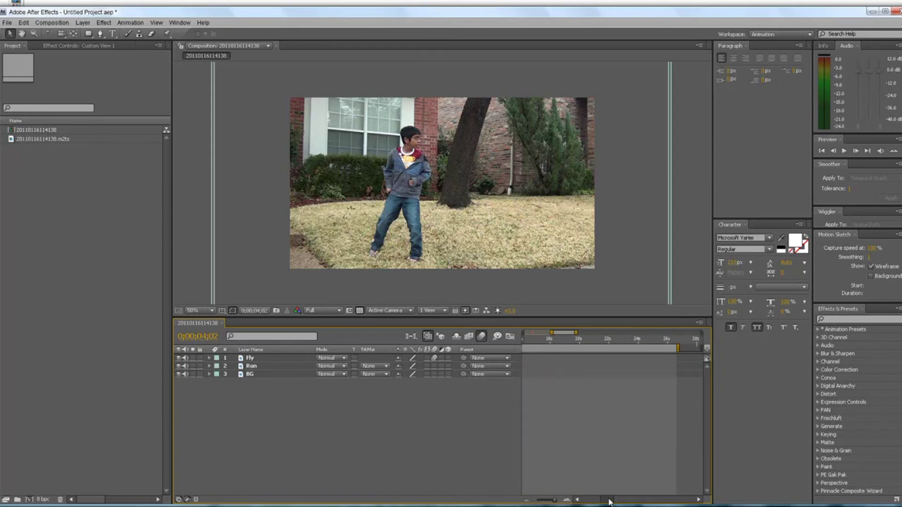
left_click_drag(678, 350, 557, 370)
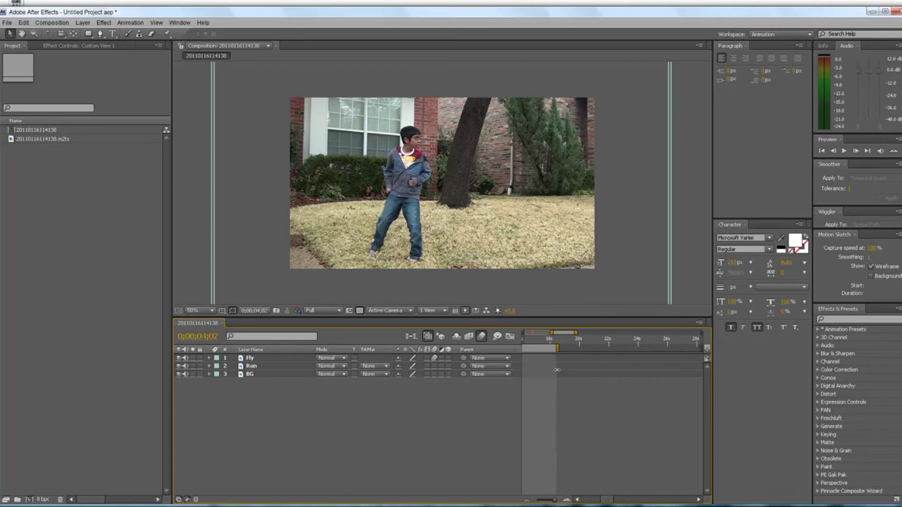
left_click_drag(608, 501, 598, 502)
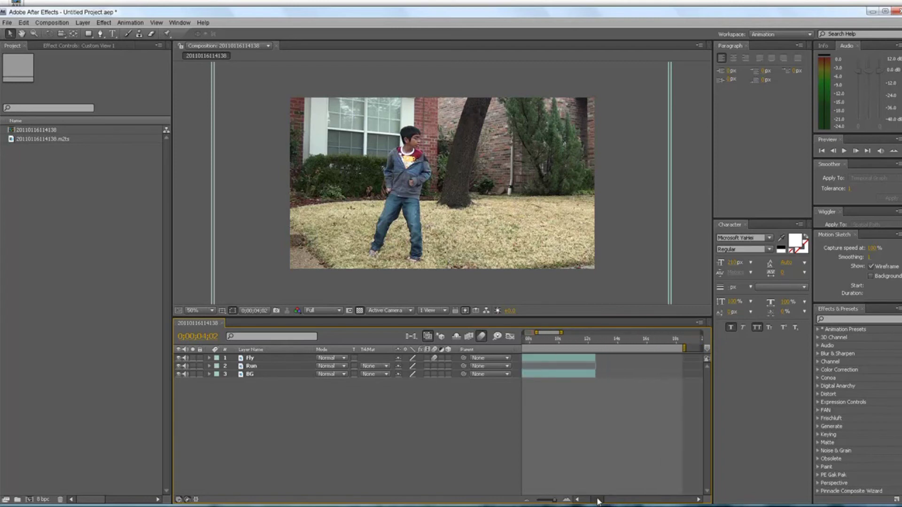
mouse_move(685, 348)
left_mouse_down()
mouse_move(587, 348)
mouse_move(602, 348)
left_mouse_up()
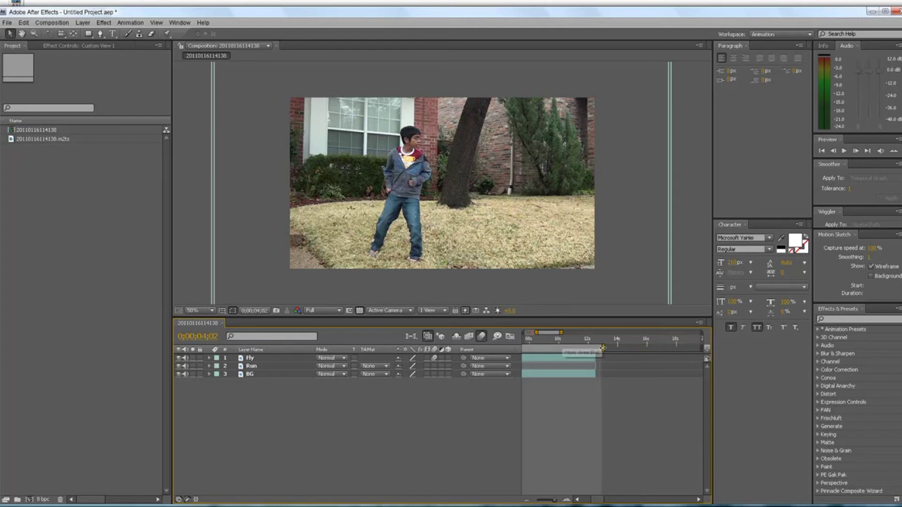
Trim the comp to the work area and preview it from 0;00;05;12
right_click(594, 349)
left_click(614, 380)
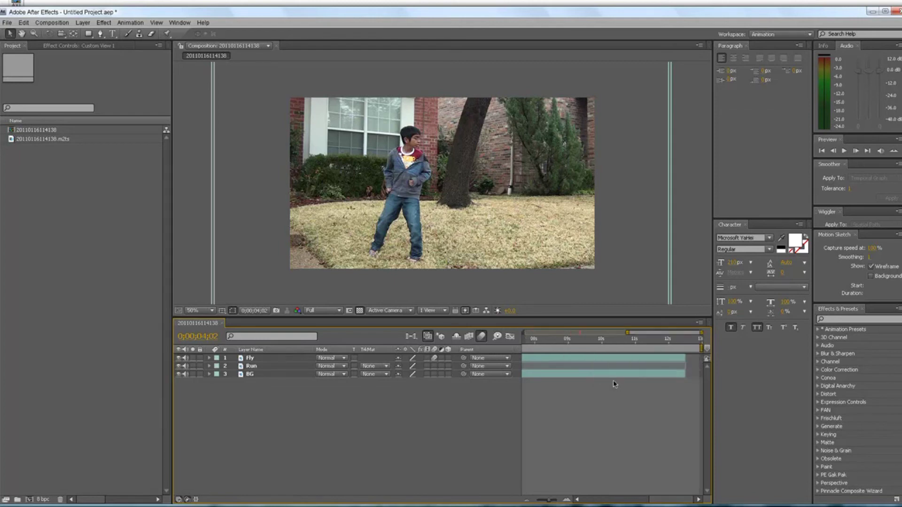
left_click(564, 339)
key("space")
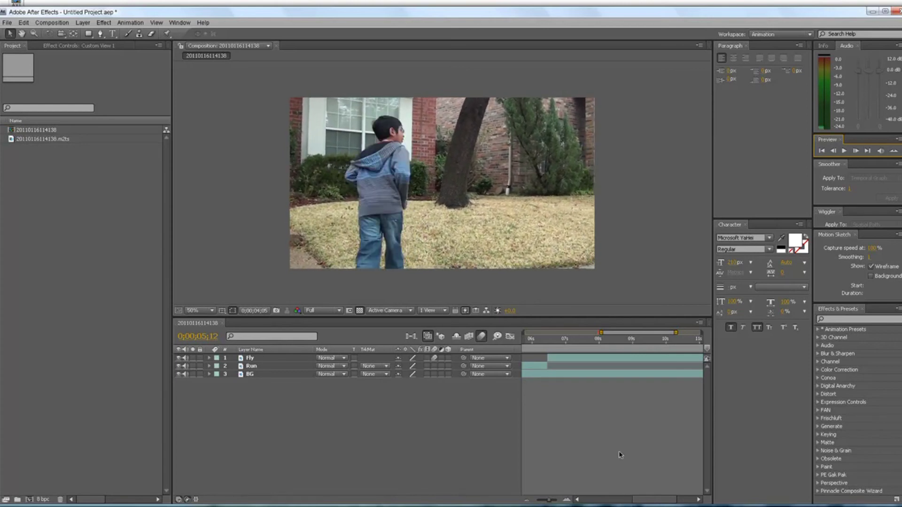
left_click_drag(655, 499, 604, 499)
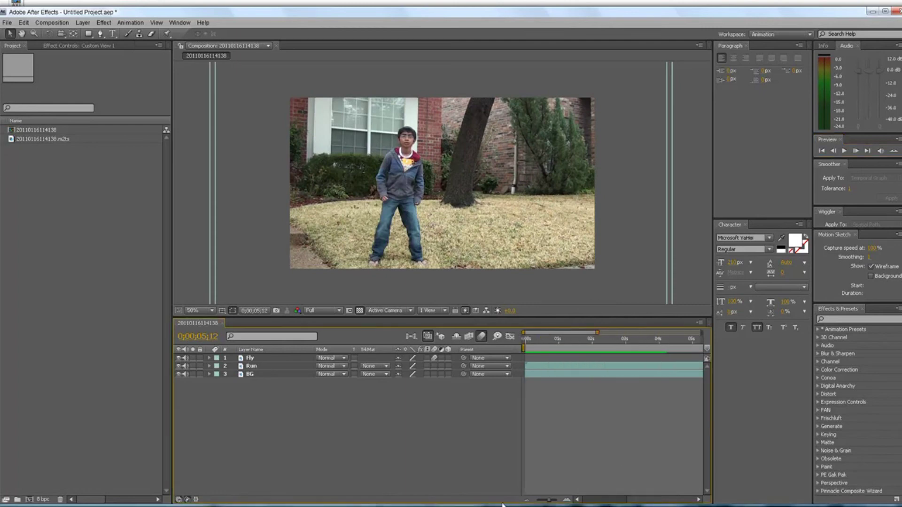
left_click(895, 151)
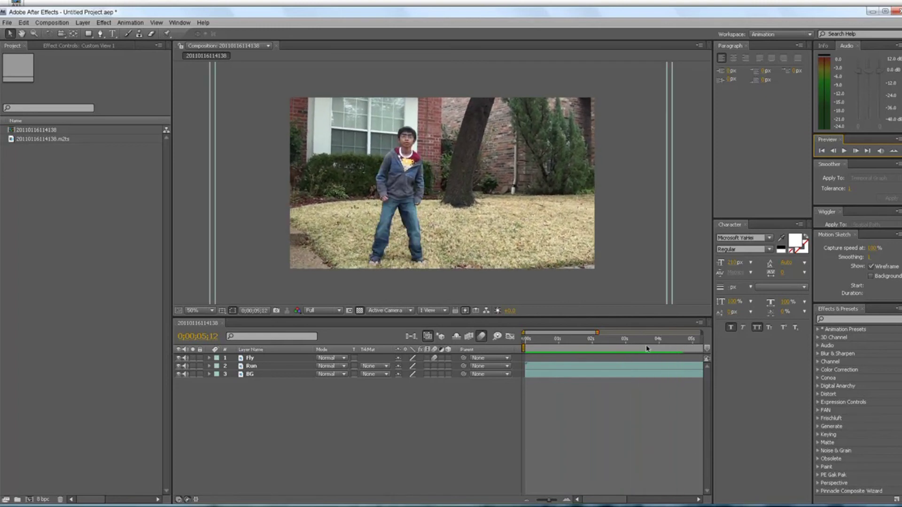
left_click_drag(647, 349, 691, 344)
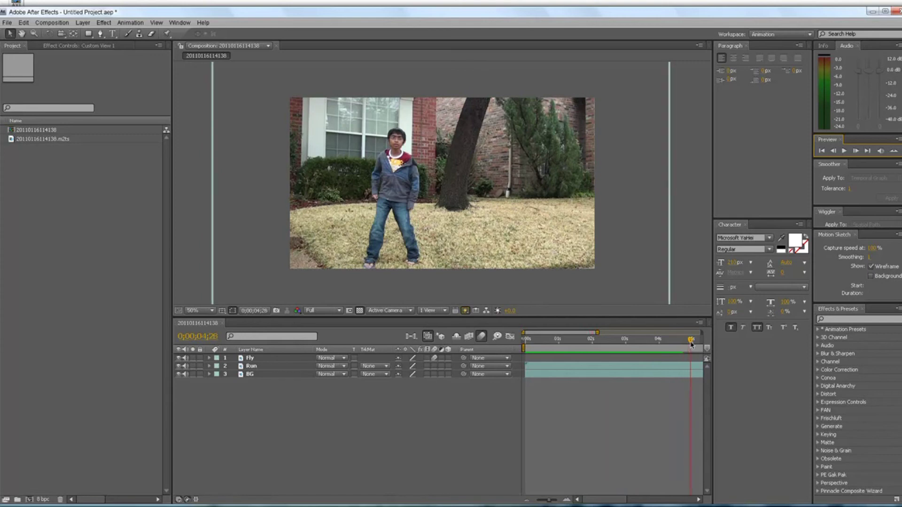
left_click(845, 151)
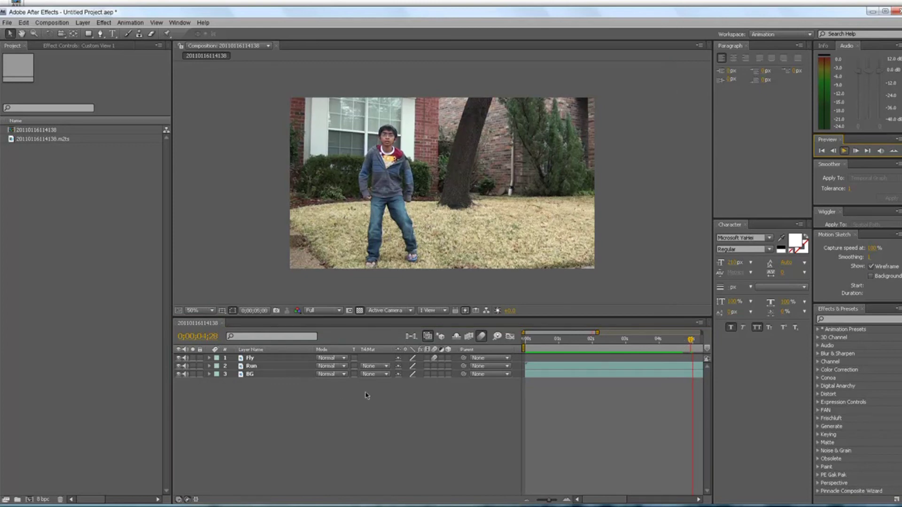
left_click(687, 345)
left_click(684, 340)
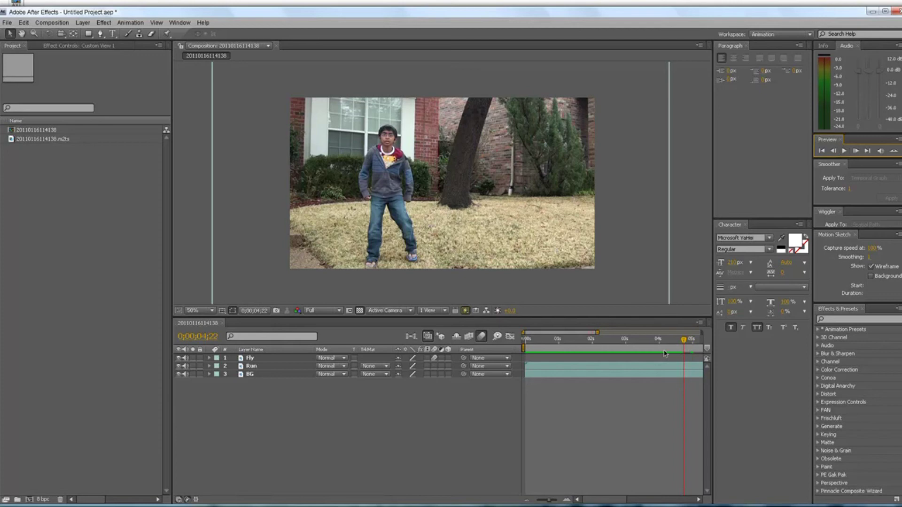
left_click(531, 340)
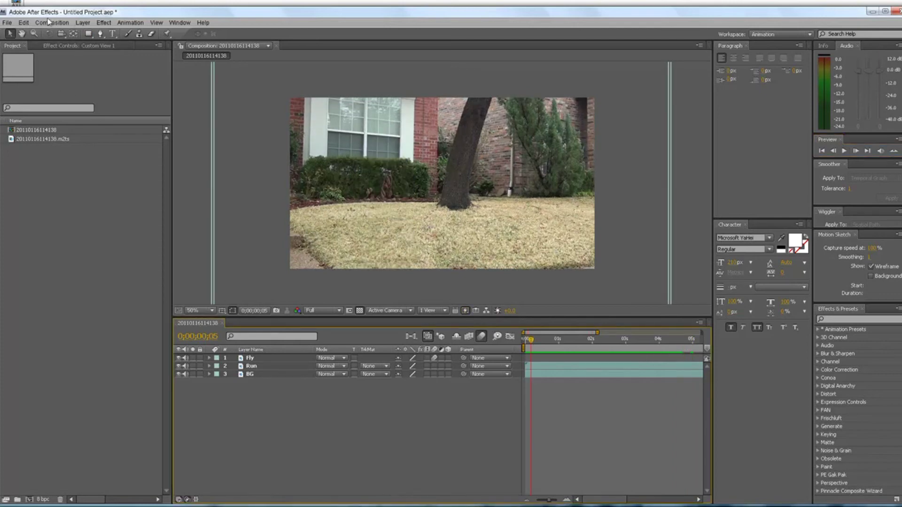
left_click(24, 23)
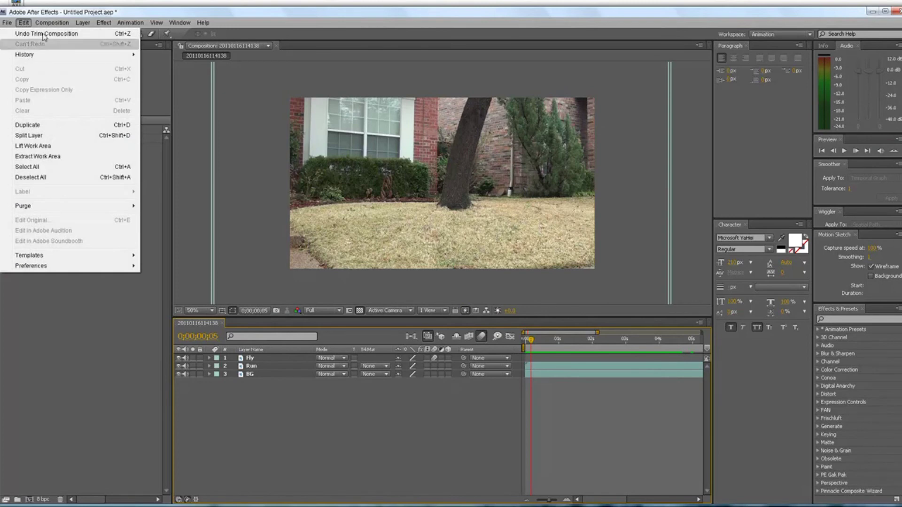
Queue the comp as a QuickTime Movie with Photo - JPEG compression and audio, outputting 20110116114138.mov
mouse_move(52, 22)
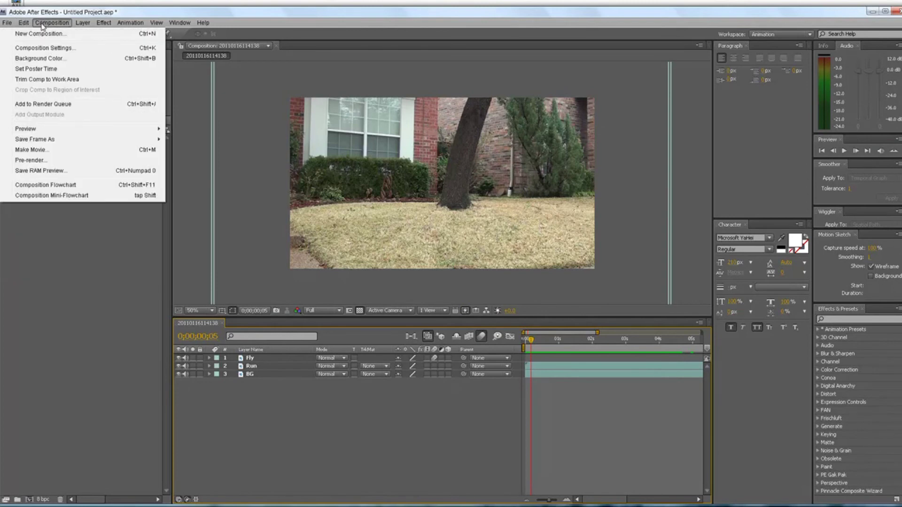
left_click(29, 160)
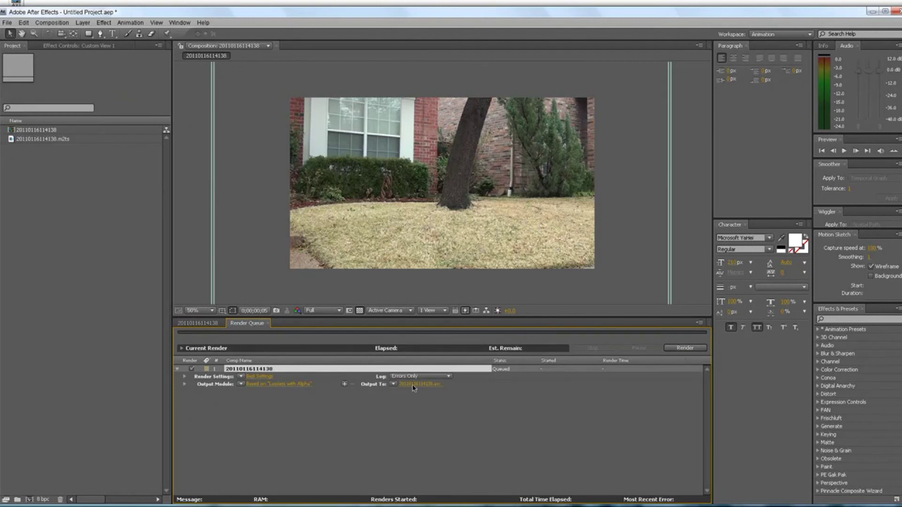
left_click(274, 385)
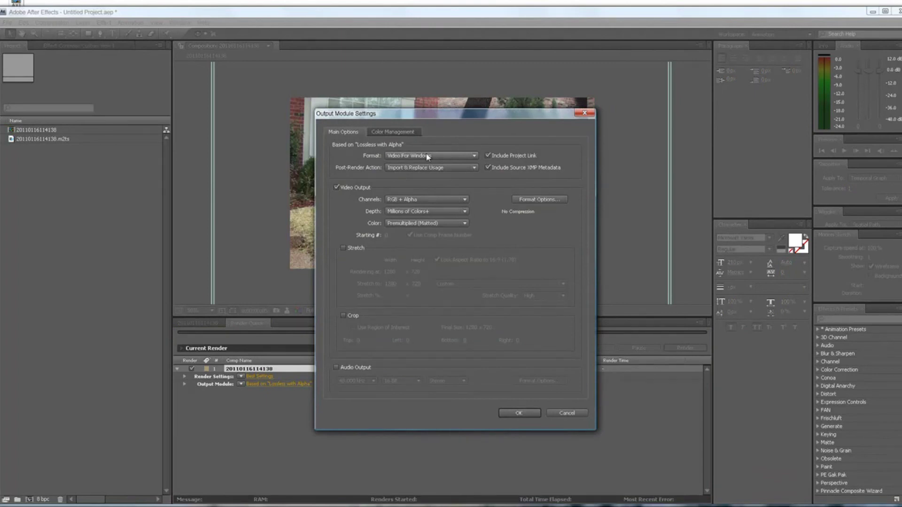
left_click(428, 156)
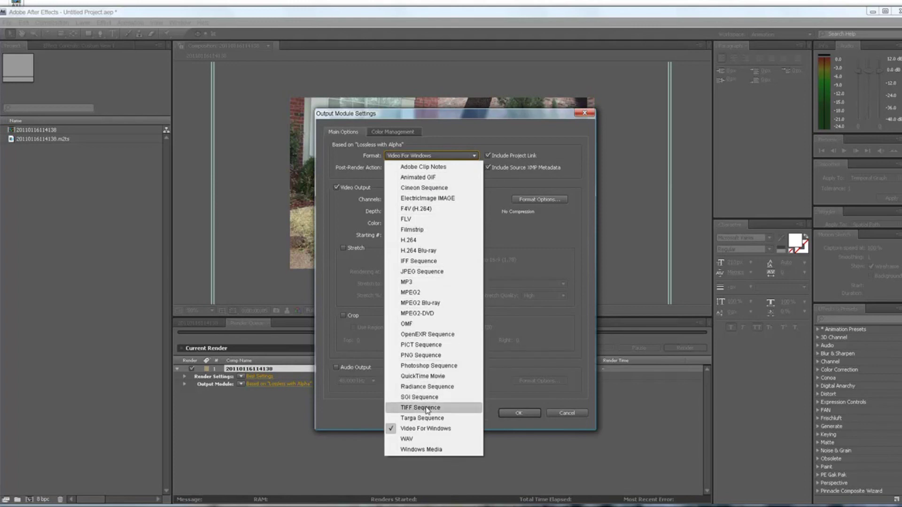
left_click(426, 376)
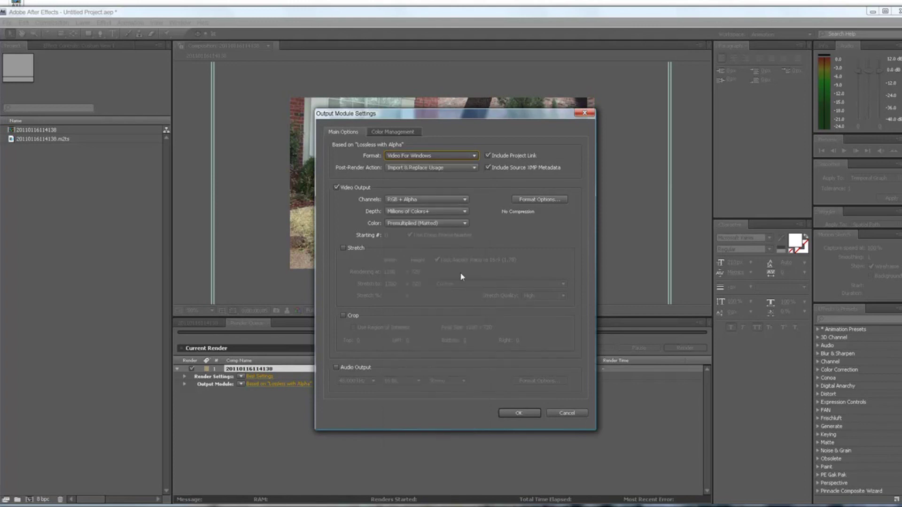
left_click(336, 368)
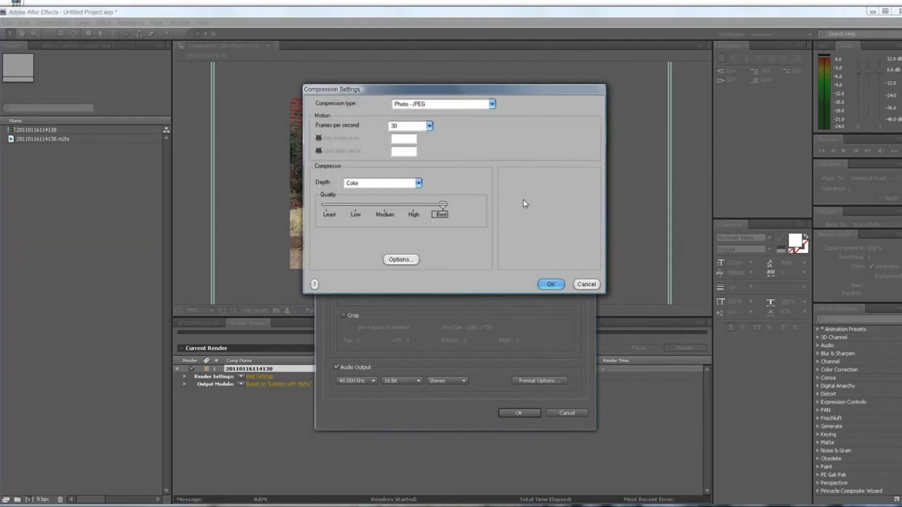
left_click(432, 105)
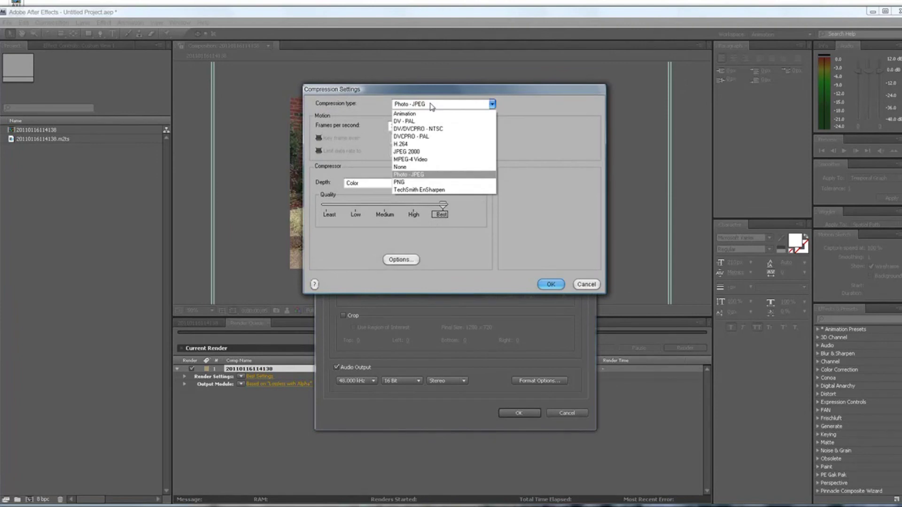
left_click(432, 106)
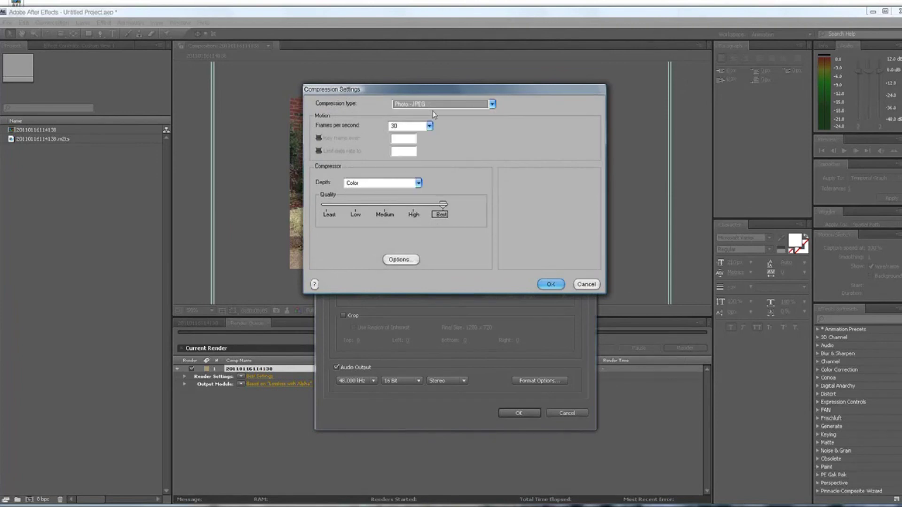
left_click(550, 285)
left_click(537, 414)
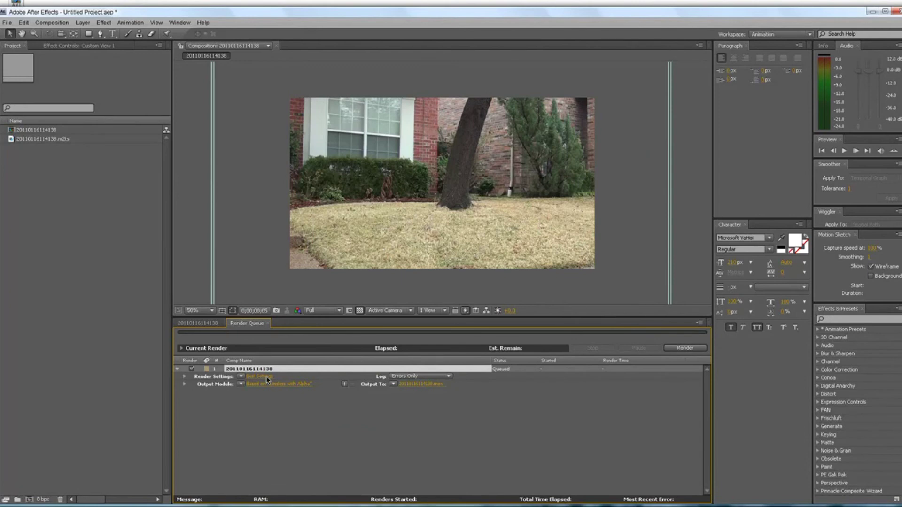
Confirm Best Settings at 1280 × 720, work area only, and start the render
left_click(261, 376)
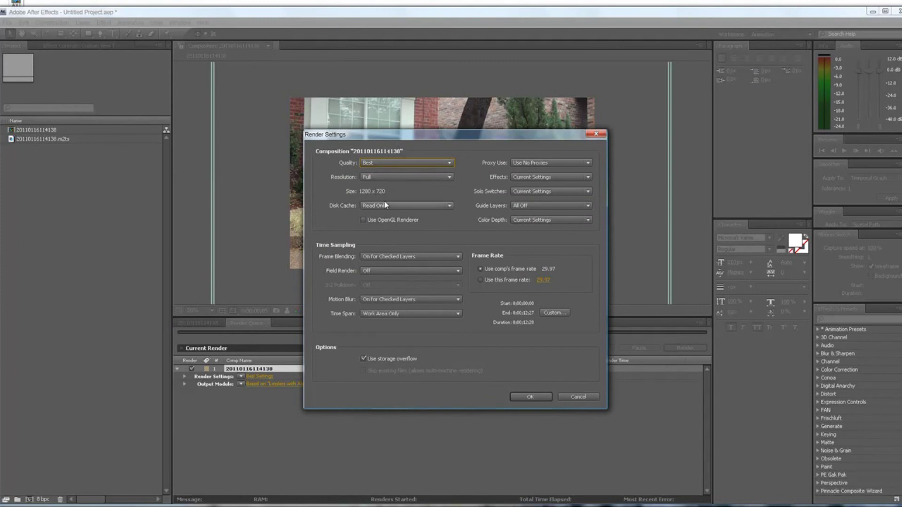
left_click(530, 398)
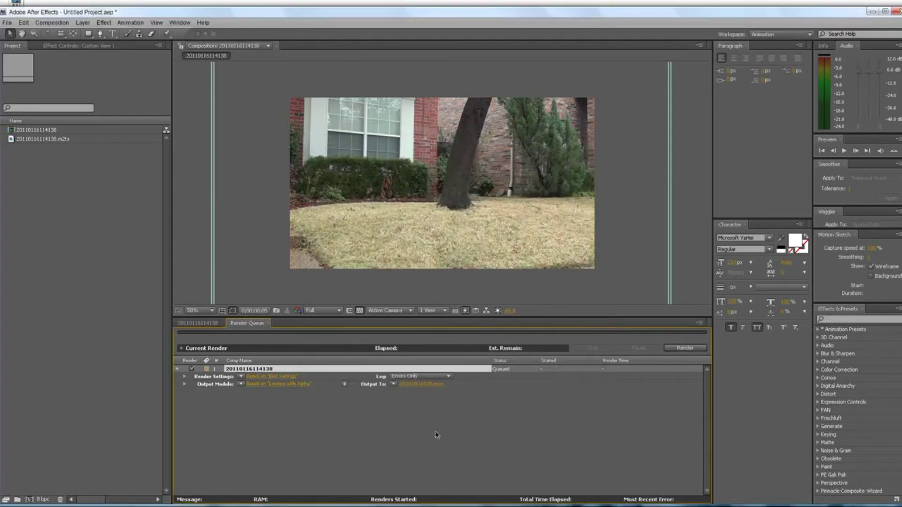
left_click(416, 390)
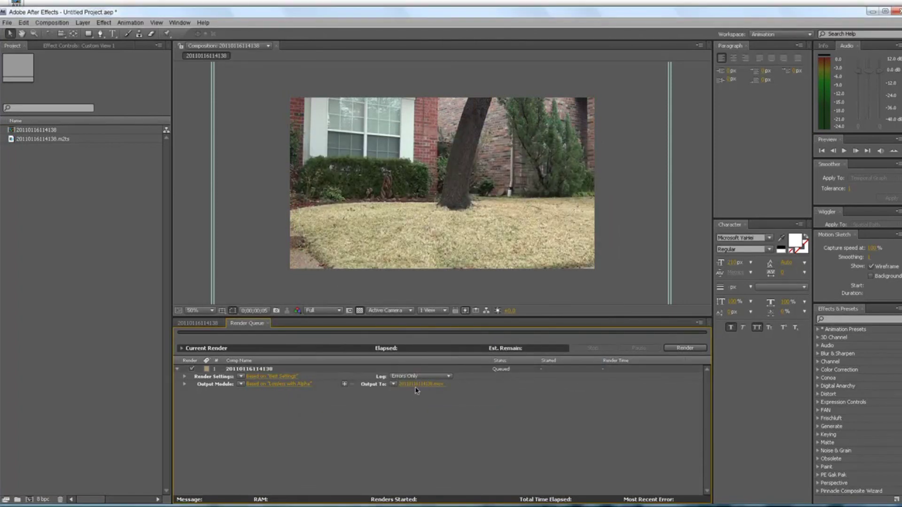
left_click(684, 348)
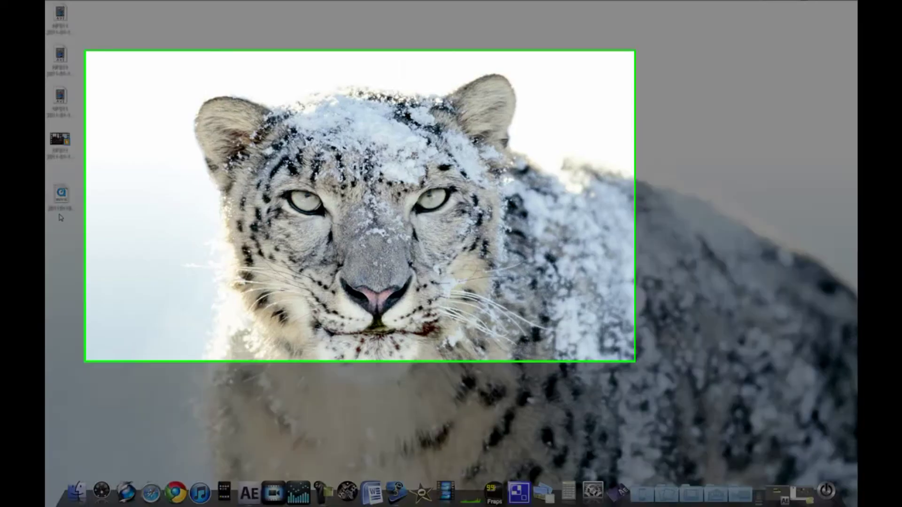
Open the rendered flying-boy .mov file from the desktop in QuickTime Player for playback
left_click(57, 207)
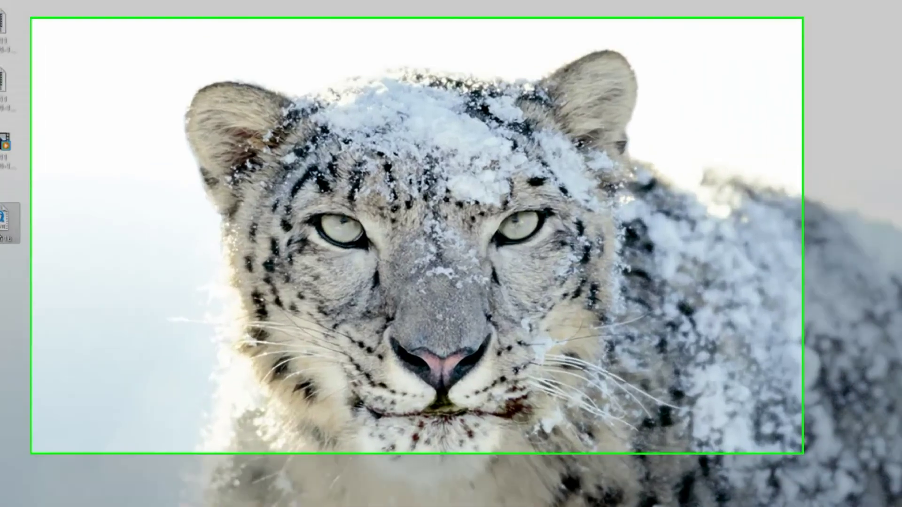